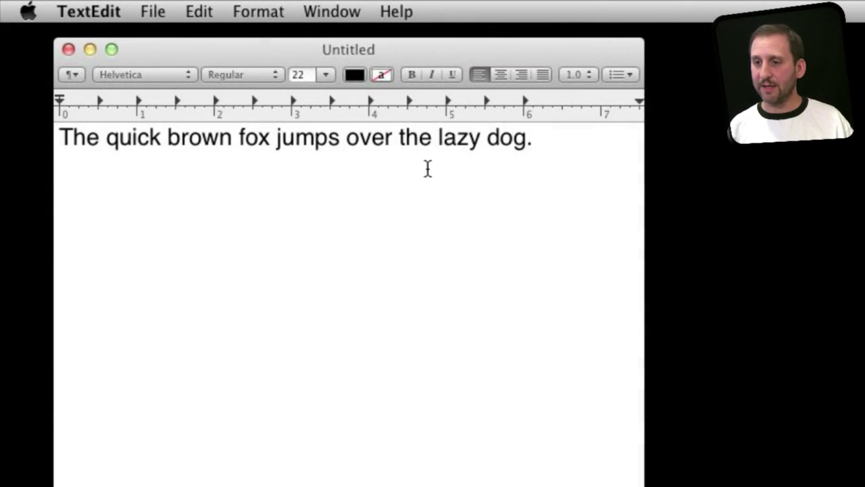
Convert the whole fox sentence to upper case, then undo the change
{"action": "key", "text": "super+a"}
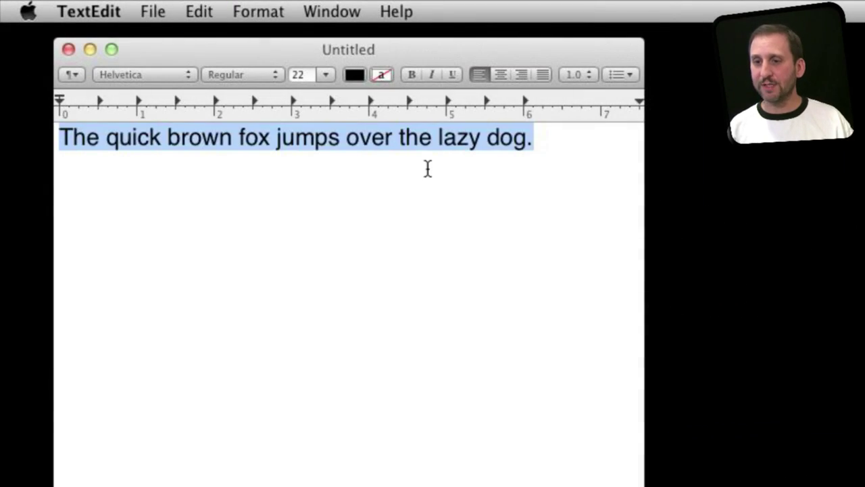
{"action": "left_click", "coordinate": [202, 11]}
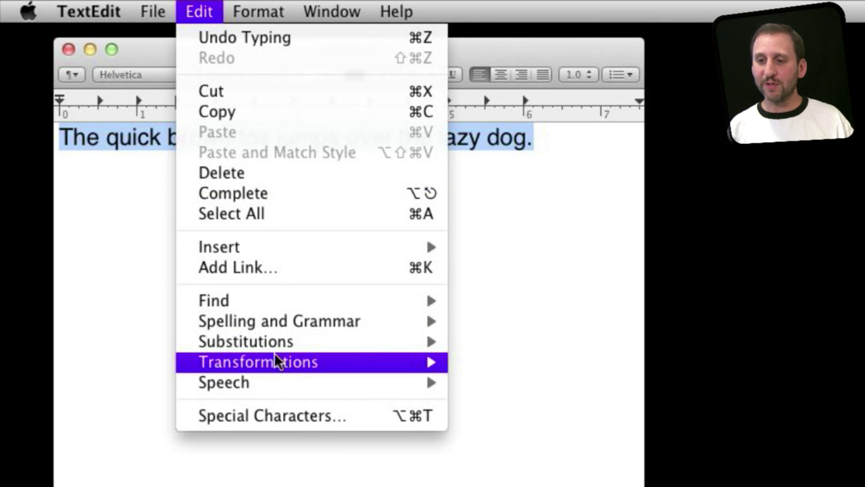
{"action": "mouse_move", "coordinate": [273, 342]}
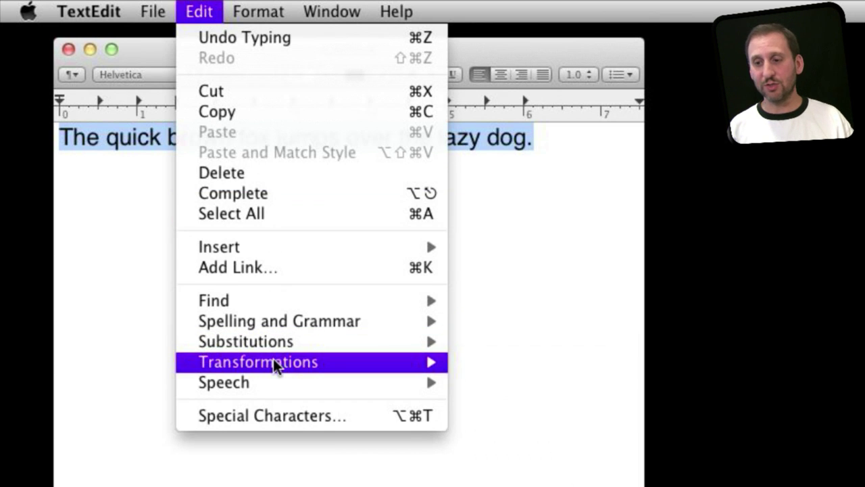
{"action": "mouse_move", "coordinate": [273, 359]}
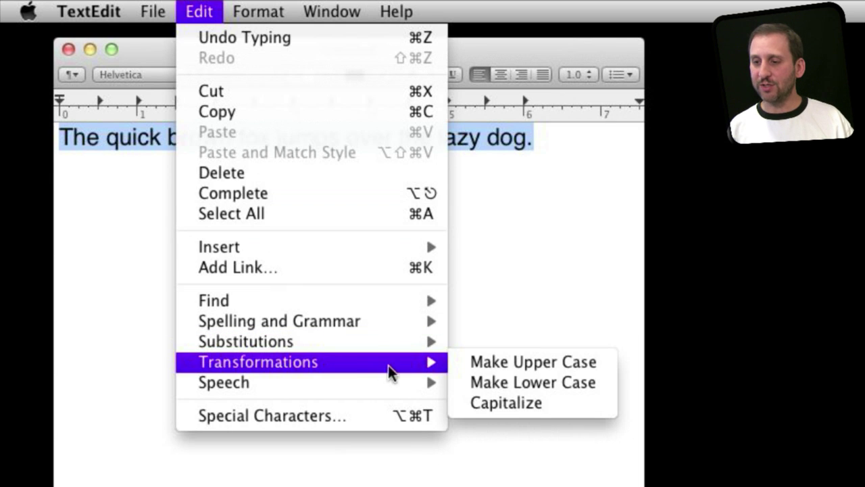
{"action": "left_click", "coordinate": [472, 363]}
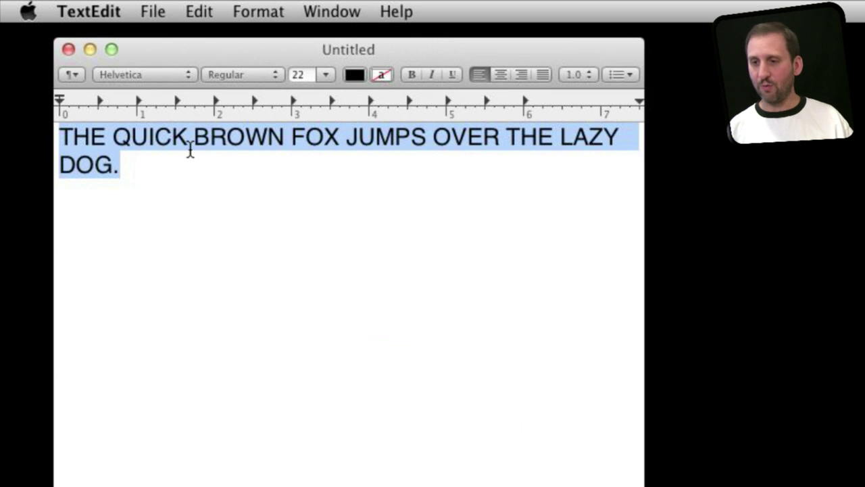
{"action": "key", "text": "super+z"}
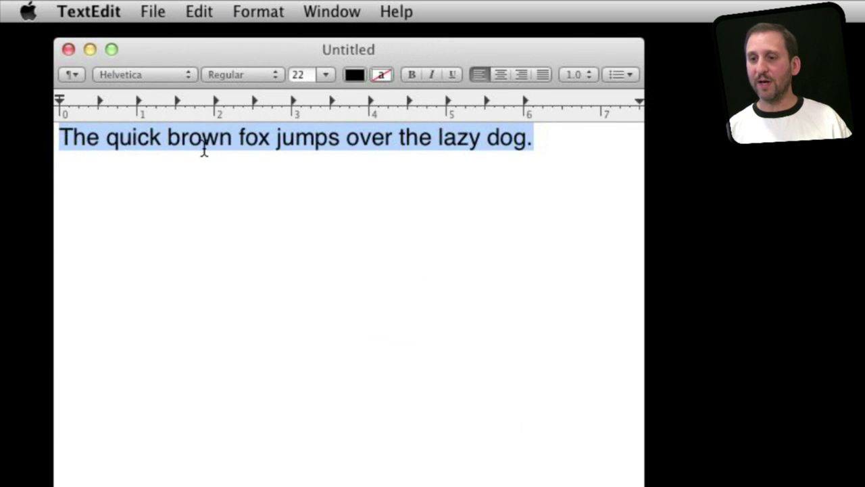
Make the single word 'jumps' upper case
{"action": "double_click", "coordinate": [294, 140]}
{"action": "left_click", "coordinate": [198, 12]}
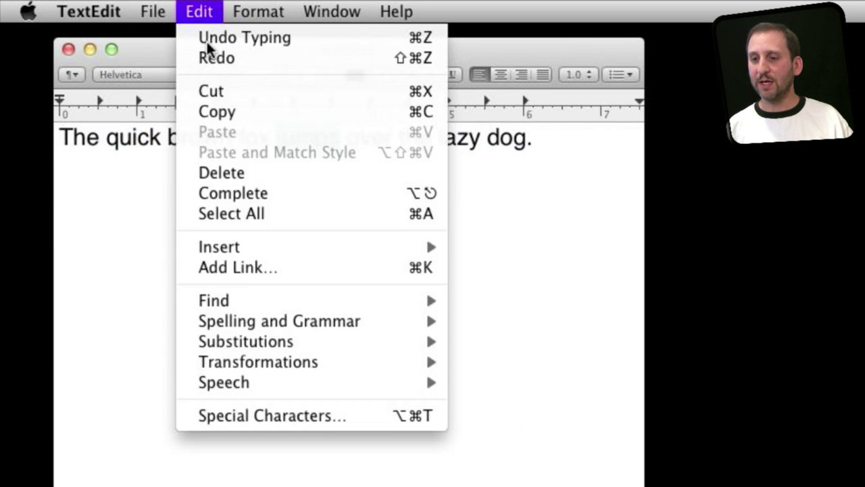
{"action": "mouse_move", "coordinate": [248, 365]}
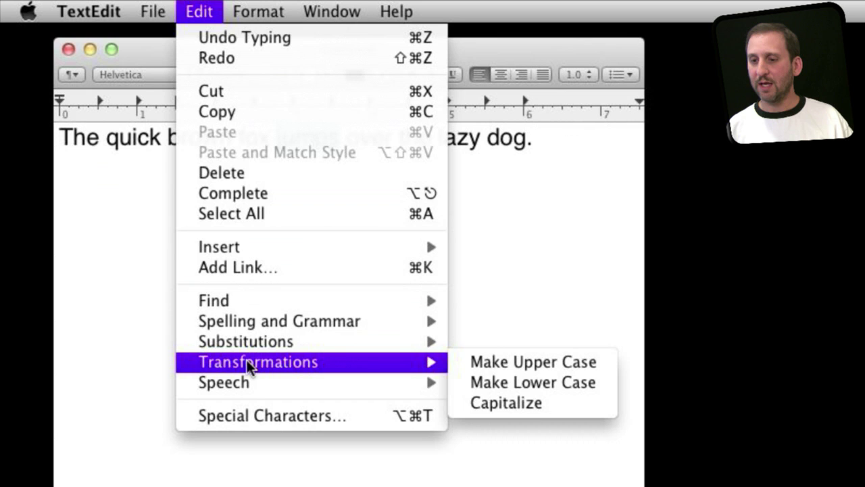
{"action": "left_click", "coordinate": [473, 365]}
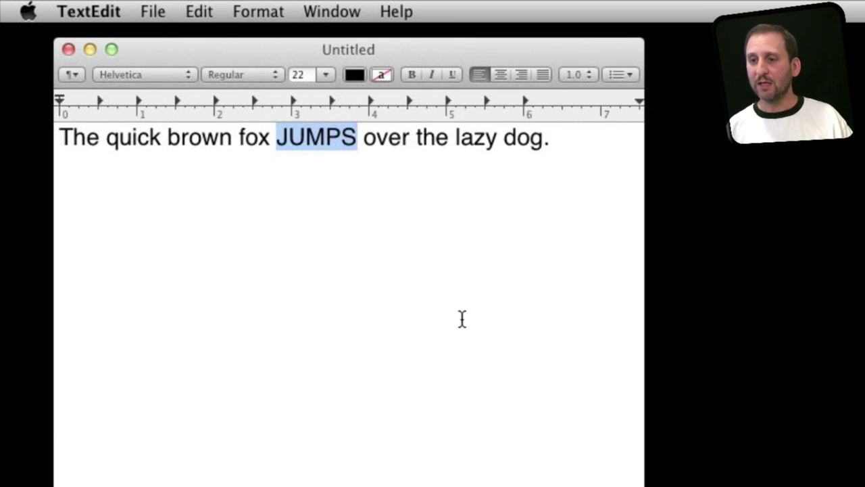
Turn 'JUMPS' back to lower case
{"action": "left_click", "coordinate": [205, 11]}
{"action": "mouse_move", "coordinate": [260, 299]}
{"action": "mouse_move", "coordinate": [403, 366]}
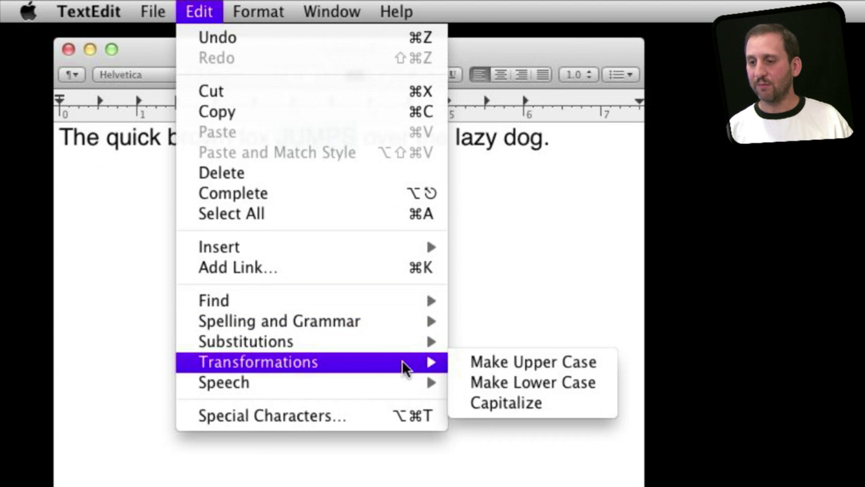
{"action": "left_click", "coordinate": [490, 382]}
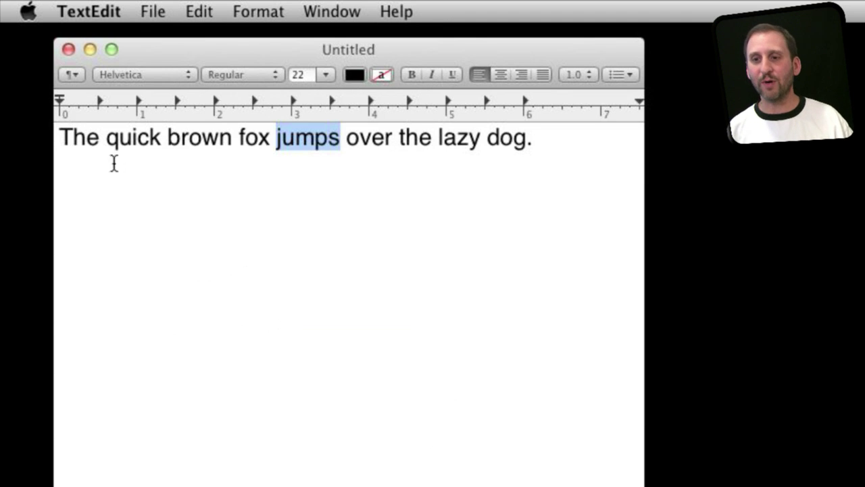
{"action": "left_click", "coordinate": [67, 138]}
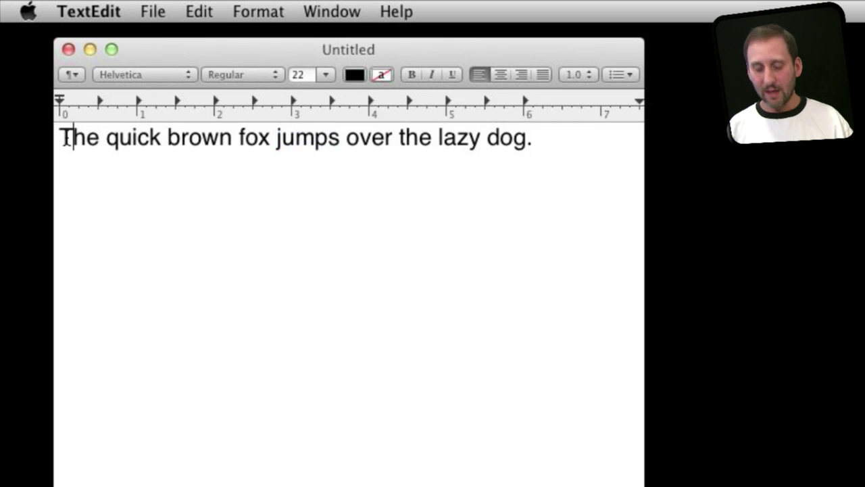
{"action": "key", "text": "super+a"}
{"action": "left_click", "coordinate": [200, 13]}
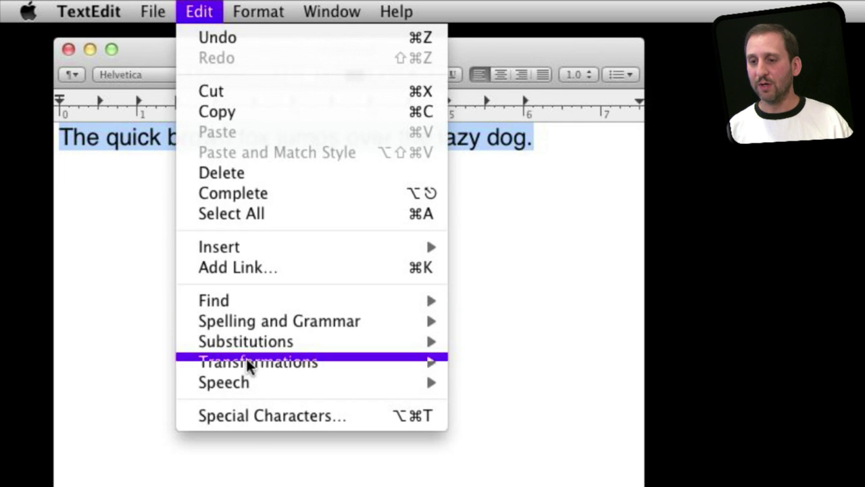
{"action": "mouse_move", "coordinate": [376, 362]}
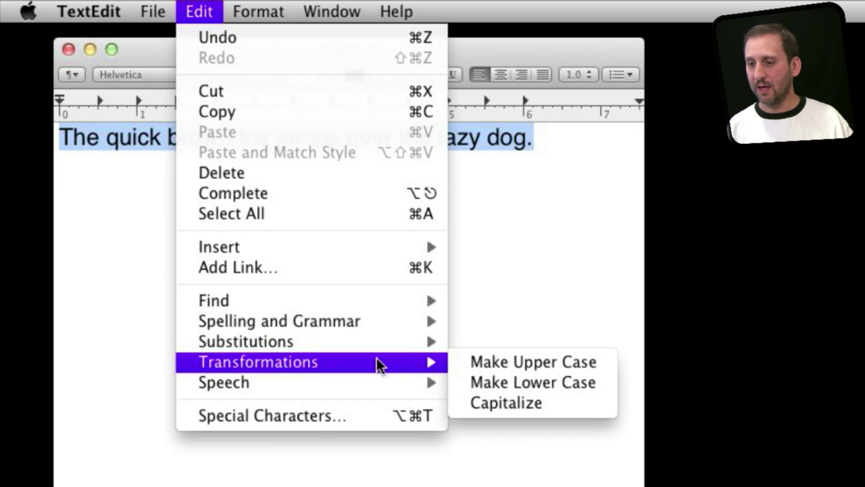
{"action": "left_click", "coordinate": [506, 409]}
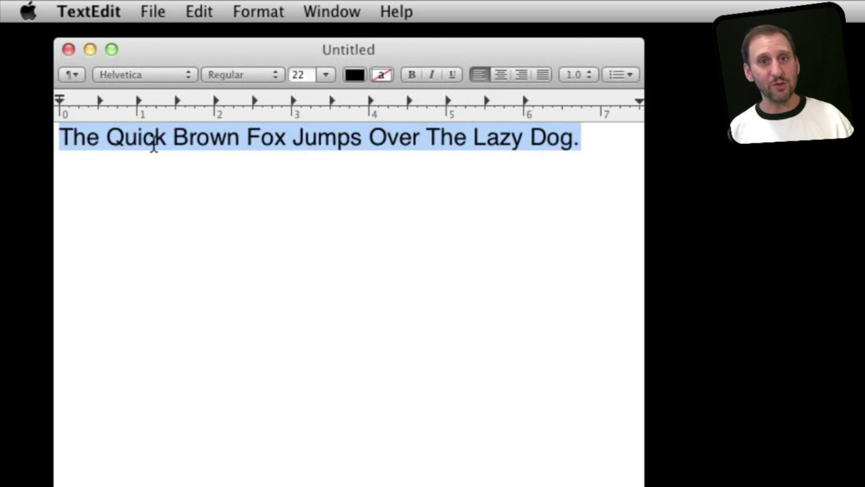
{"action": "left_click", "coordinate": [437, 138]}
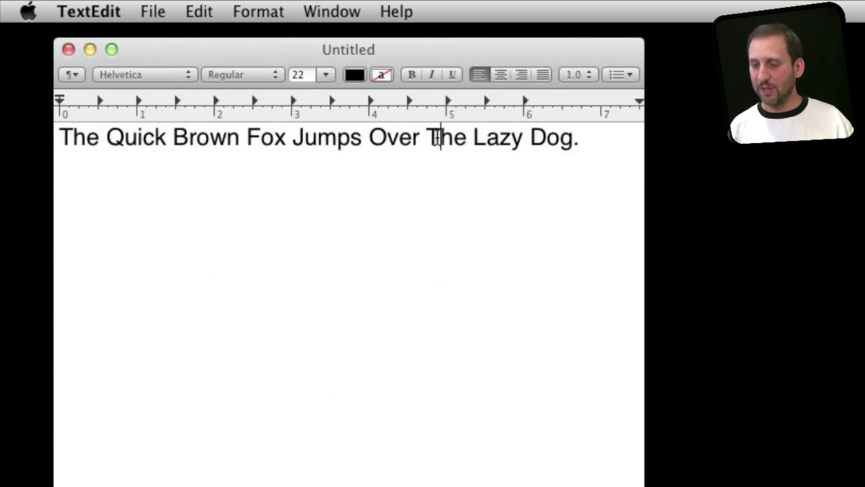
{"action": "key", "text": "BackSpace"}
{"action": "type", "text": "t"}
{"action": "left_click", "coordinate": [512, 172]}
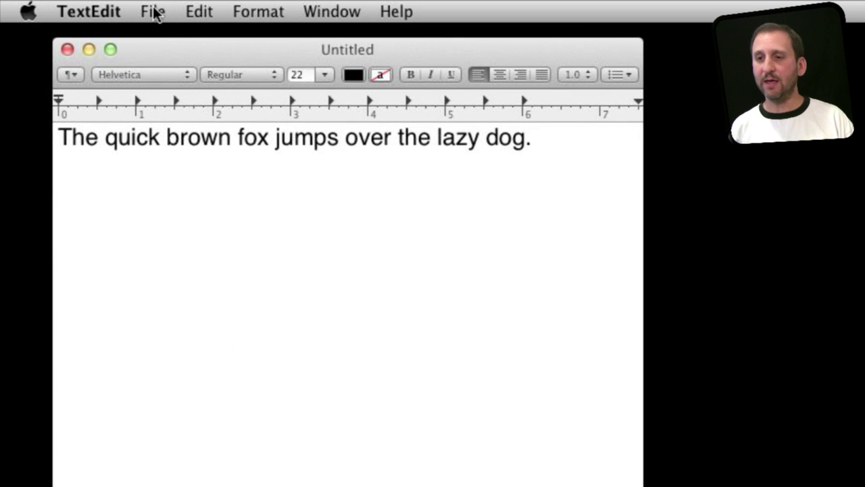
Show the Substitutions panel: Text Replacement on, Smart Quotes, Dashes and Links off
{"action": "left_click", "coordinate": [202, 11]}
{"action": "mouse_move", "coordinate": [236, 340]}
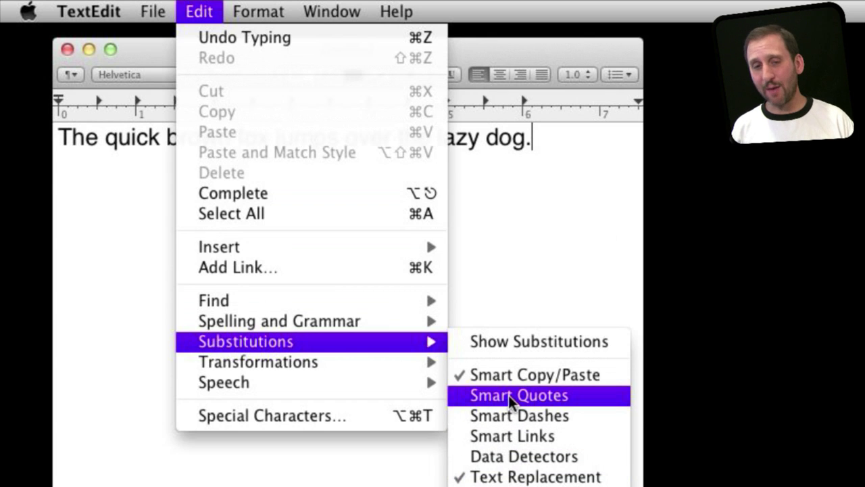
{"action": "left_click", "coordinate": [510, 341]}
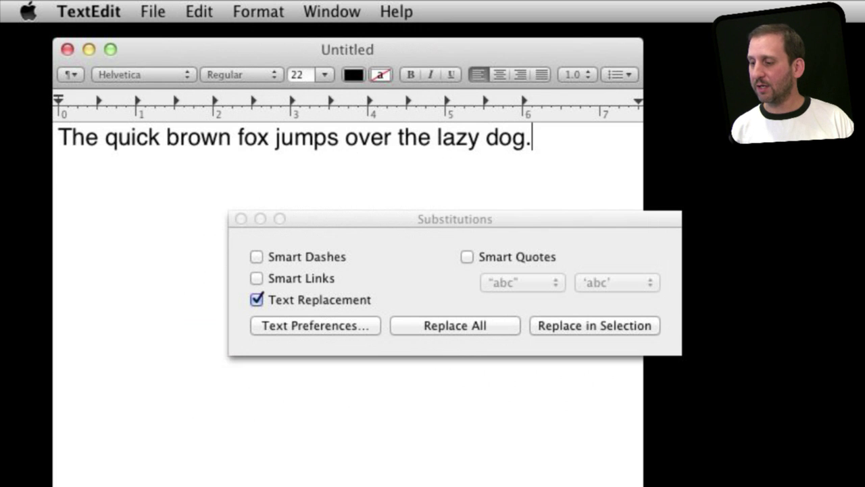
Open Text Preferences in Language & Text, move it aside and return to the document
{"action": "left_click", "coordinate": [315, 325]}
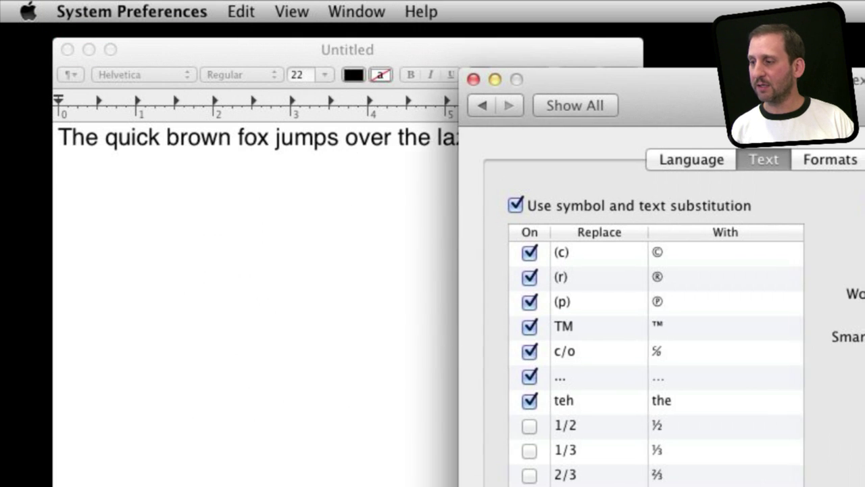
{"action": "left_click_drag", "start_coordinate": [803, 76], "coordinate": [368, 36]}
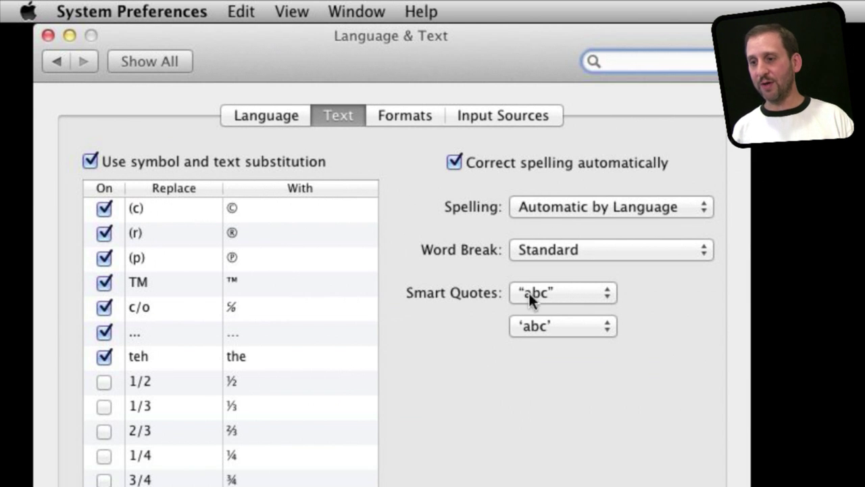
{"action": "left_click_drag", "start_coordinate": [410, 44], "coordinate": [620, 93]}
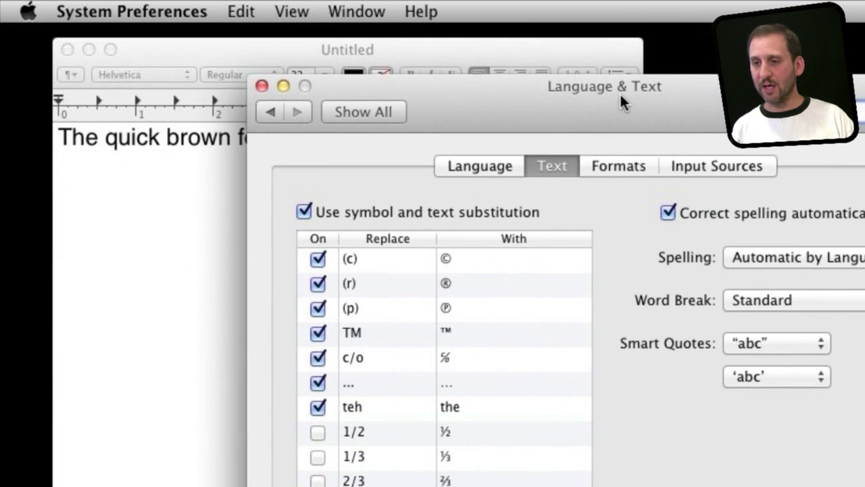
{"action": "left_click", "coordinate": [455, 40]}
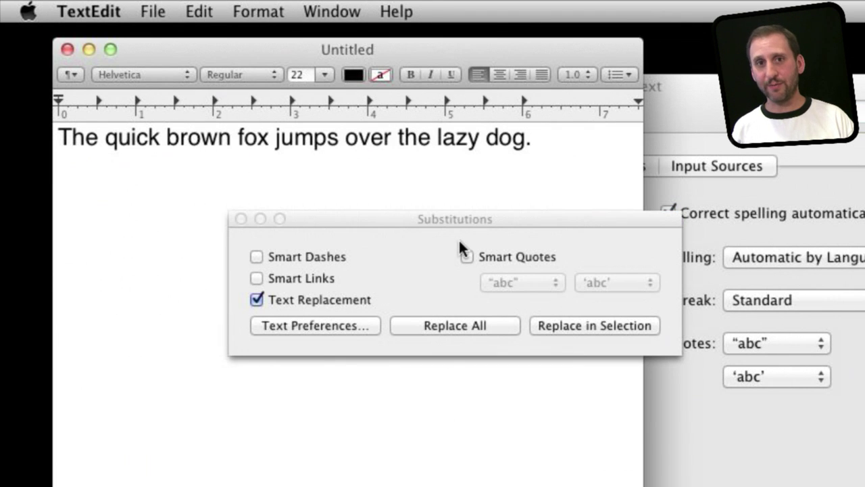
{"action": "left_click", "coordinate": [315, 325]}
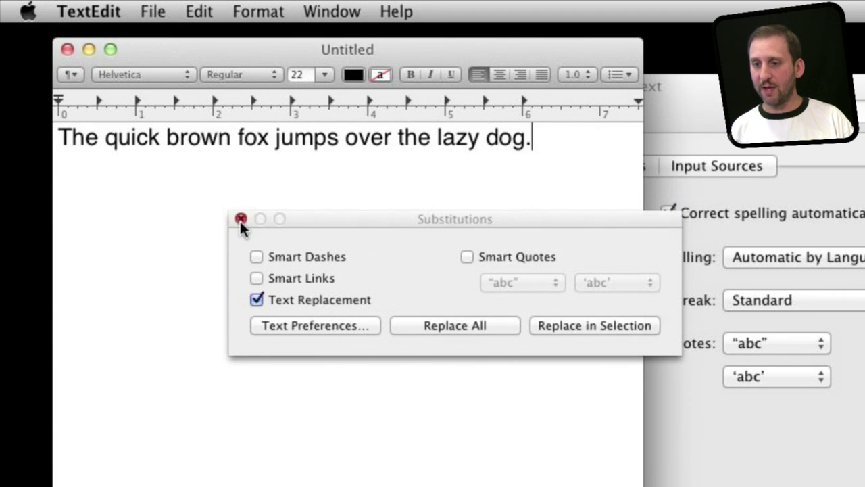
Close the Substitutions panel and type '(c) 2011', which becomes '© 2011'
{"action": "left_click", "coordinate": [241, 219]}
{"action": "left_click", "coordinate": [139, 191]}
{"action": "type", "text": "("}
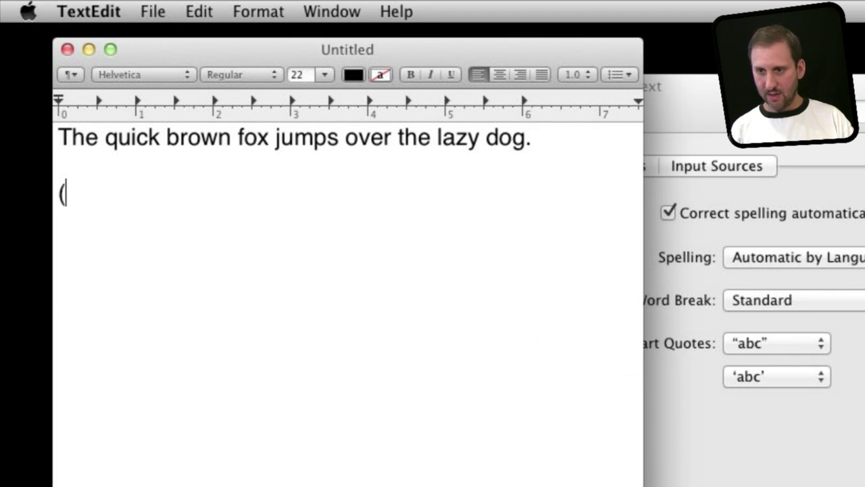
{"action": "type", "text": "c) 2011"}
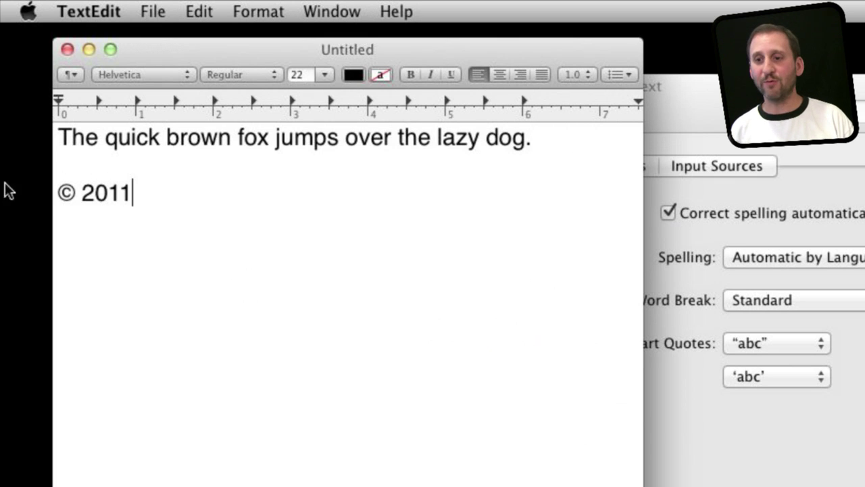
{"action": "left_click_drag", "start_coordinate": [74, 197], "coordinate": [54, 194]}
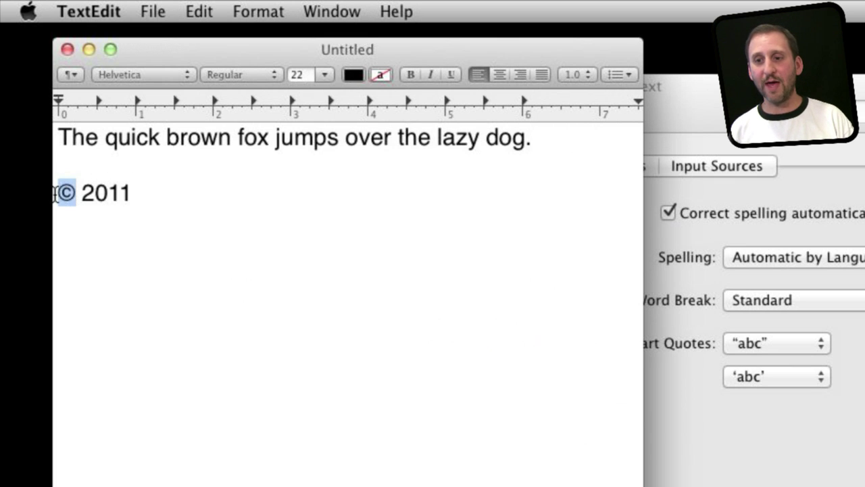
Type 'teh' on a new line so it is replaced with 'the'
{"action": "left_click", "coordinate": [180, 199]}
{"action": "key", "text": "Return"}
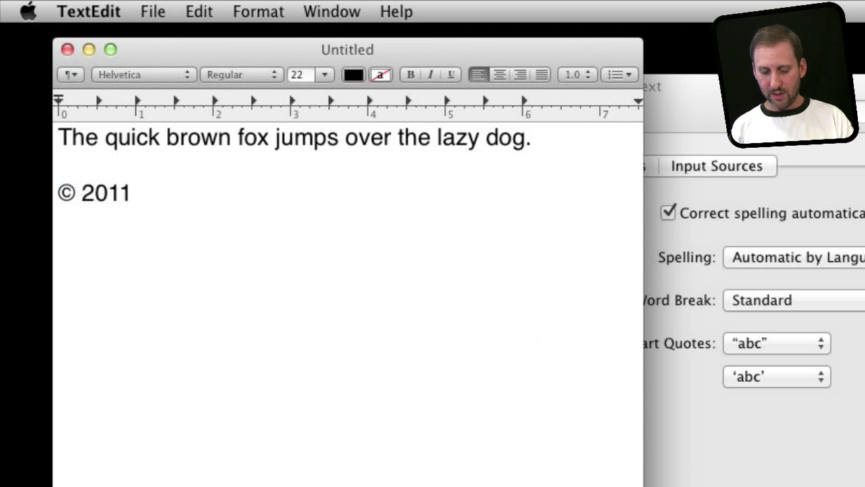
{"action": "type", "text": "teh"}
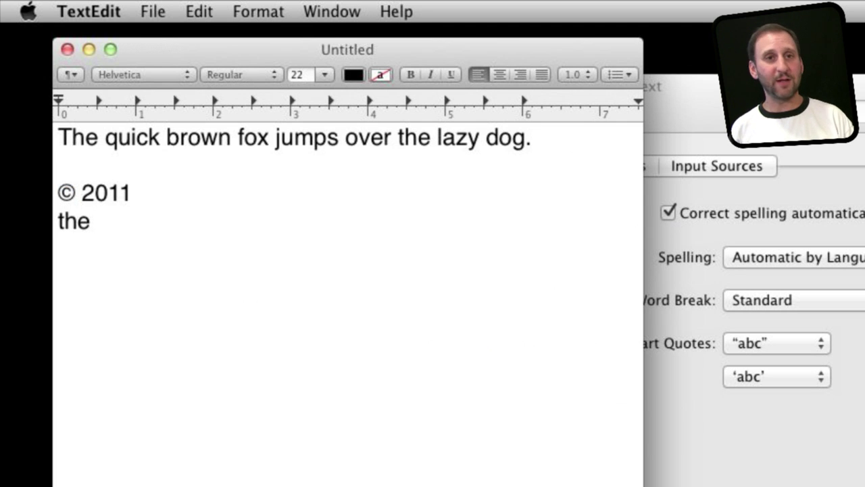
{"action": "left_click", "coordinate": [681, 114]}
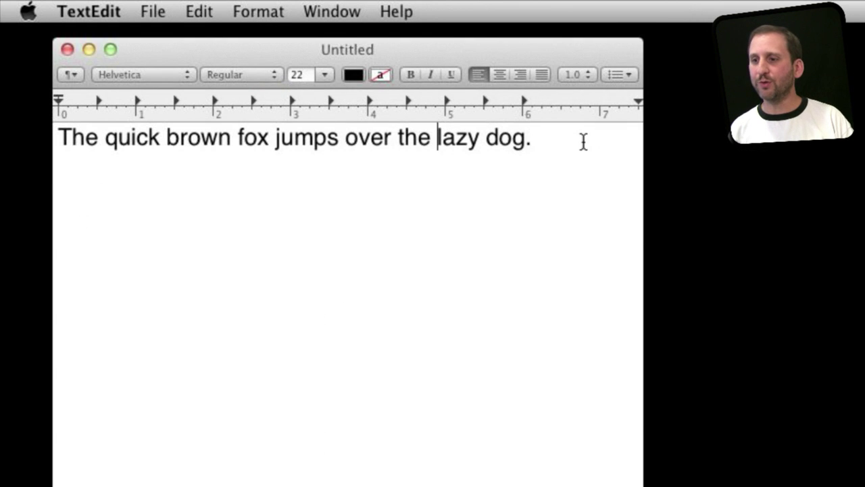
Type straight quotes around 'lazy', then delete them
{"action": "type", "text": "\""}
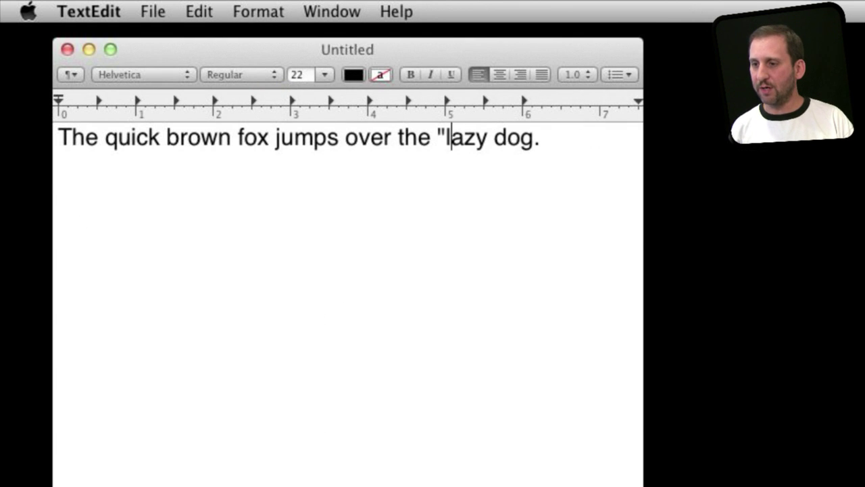
{"action": "key", "text": "Right"}
{"action": "key", "text": "Right"}
{"action": "key", "text": "Right"}
{"action": "key", "text": "Right"}
{"action": "type", "text": "\""}
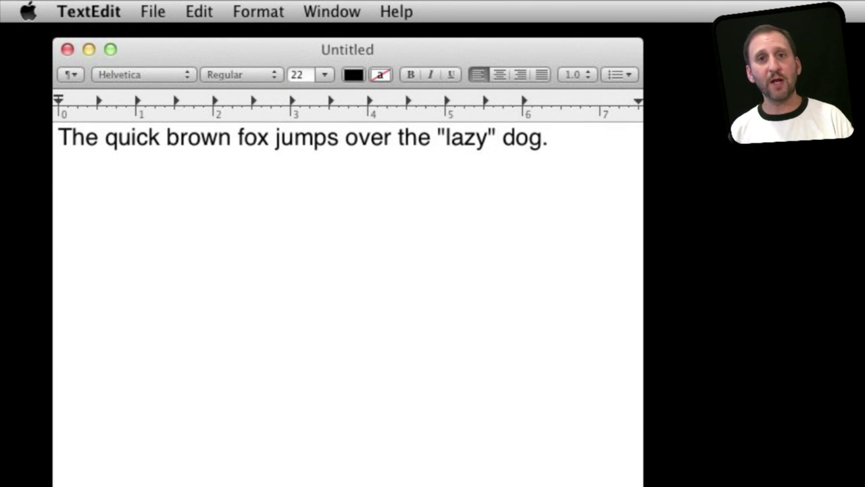
{"action": "key", "text": "BackSpace"}
{"action": "key", "text": "Left"}
{"action": "key", "text": "Left"}
{"action": "key", "text": "Left"}
{"action": "key", "text": "Left"}
{"action": "key", "text": "BackSpace"}
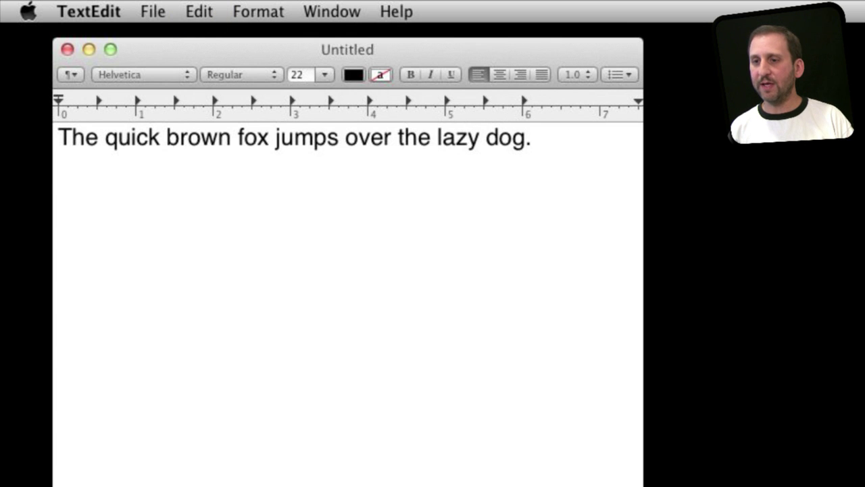
Turn on Smart Quotes and retype the quotes so 'lazy' gets curly quotes
{"action": "left_click", "coordinate": [199, 11]}
{"action": "mouse_move", "coordinate": [251, 338]}
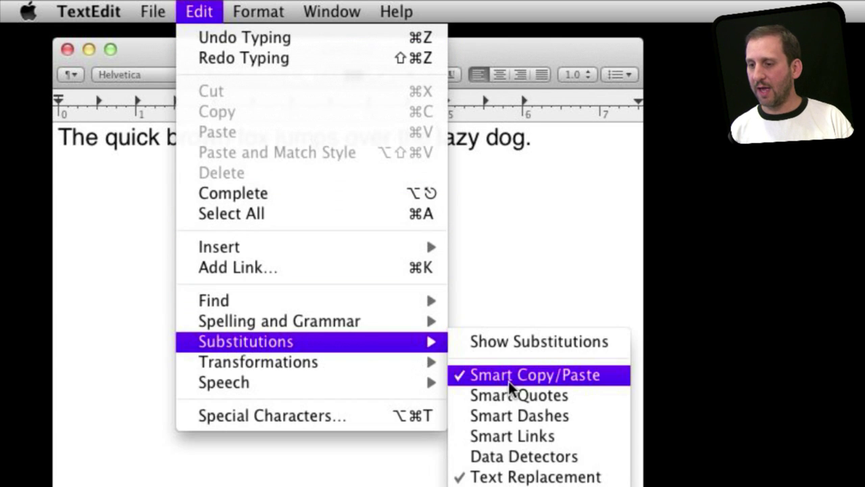
{"action": "left_click", "coordinate": [519, 395]}
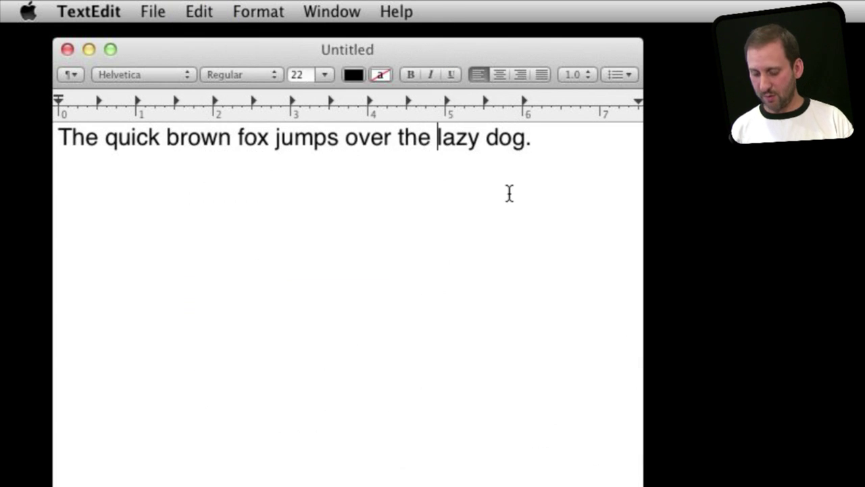
{"action": "type", "text": "\""}
{"action": "key", "text": "Right"}
{"action": "key", "text": "Right"}
{"action": "key", "text": "Right"}
{"action": "key", "text": "Right"}
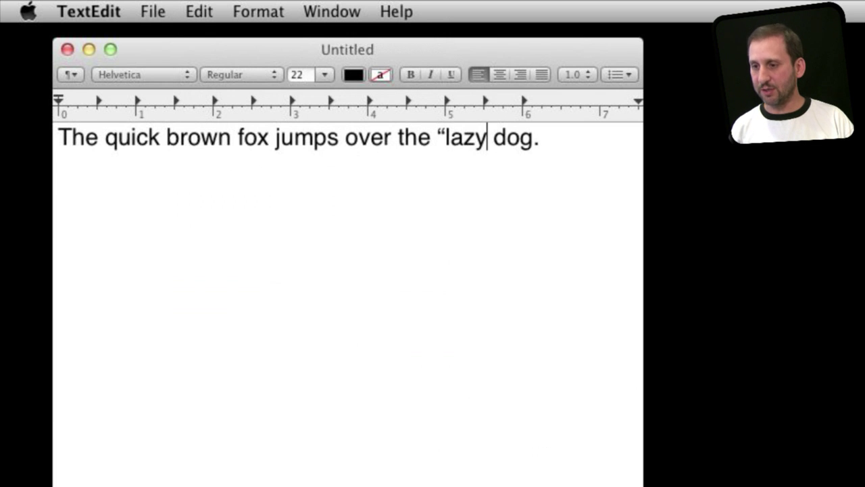
{"action": "type", "text": "\""}
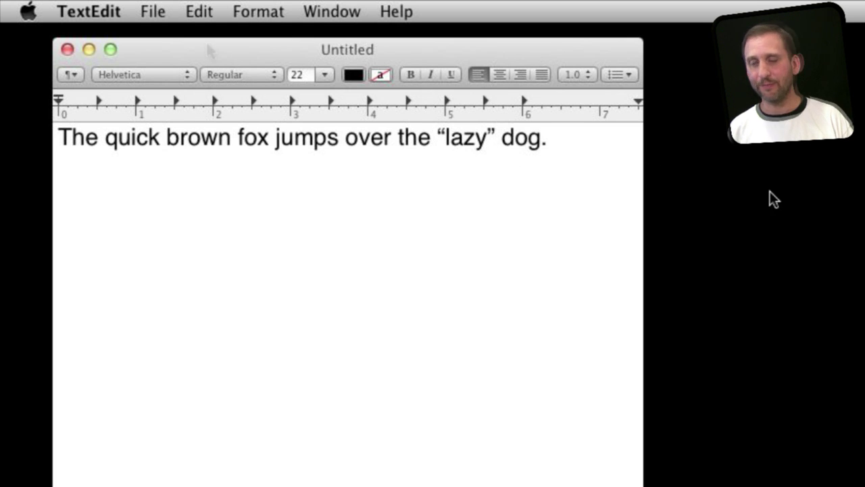
{"action": "key", "text": "Down"}
Turn on Smart Dashes, type 'this -- and' on a second line, and select the dash
{"action": "left_click", "coordinate": [199, 11]}
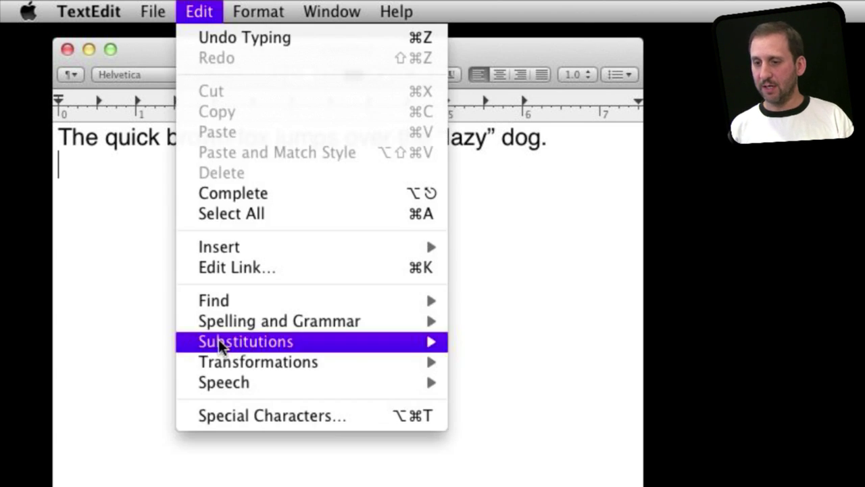
{"action": "mouse_move", "coordinate": [229, 340]}
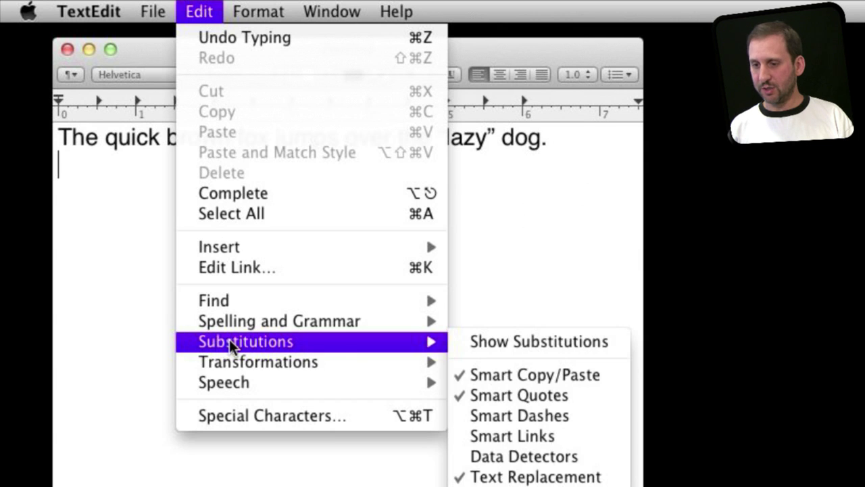
{"action": "left_click", "coordinate": [538, 418]}
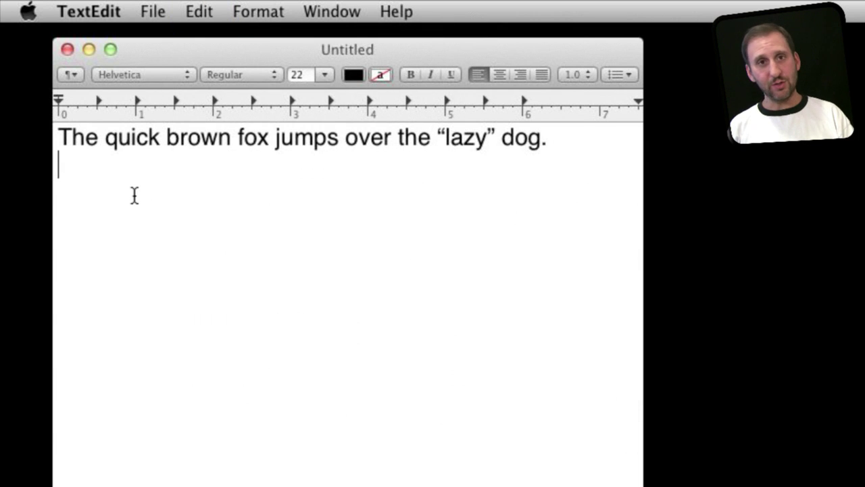
{"action": "type", "text": "this "}
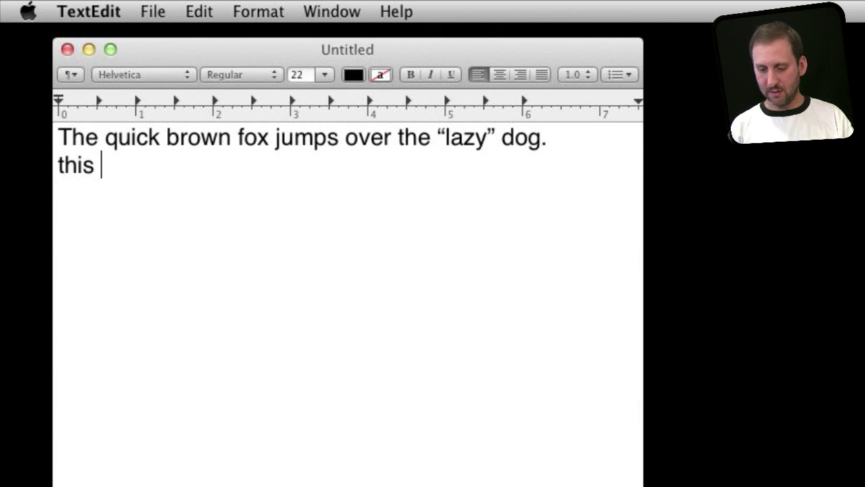
{"action": "type", "text": "-- and"}
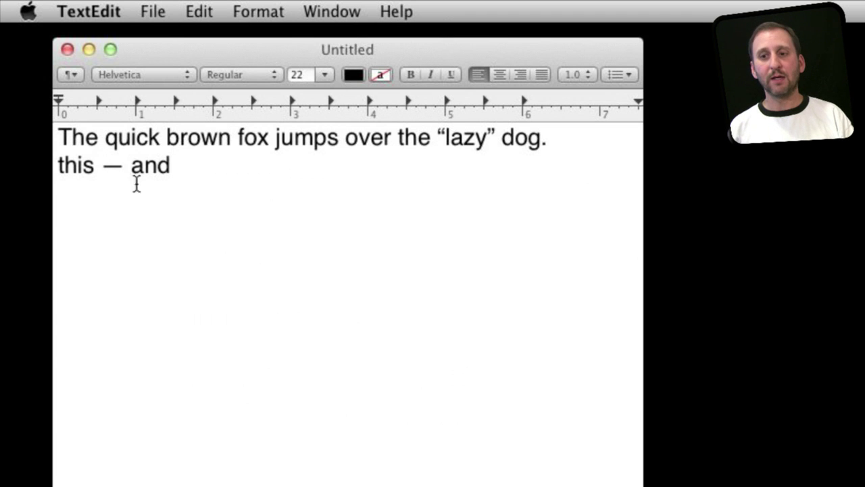
{"action": "left_click_drag", "start_coordinate": [96, 165], "coordinate": [111, 164]}
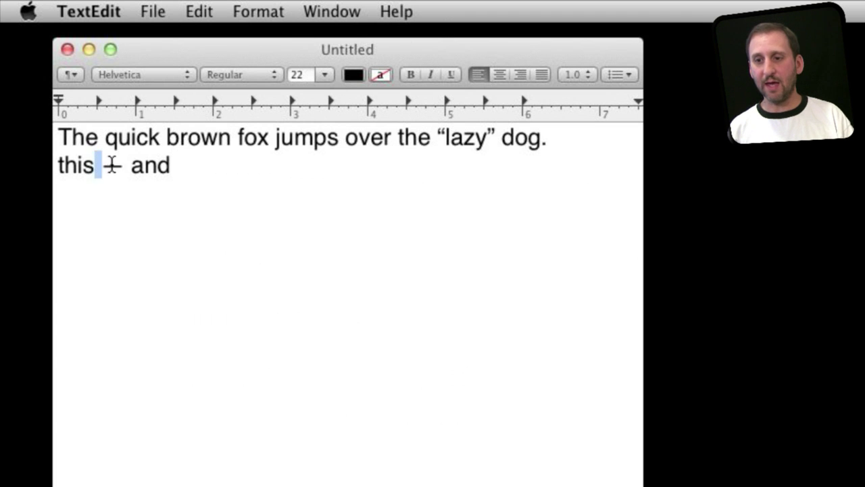
{"action": "double_click", "coordinate": [112, 164]}
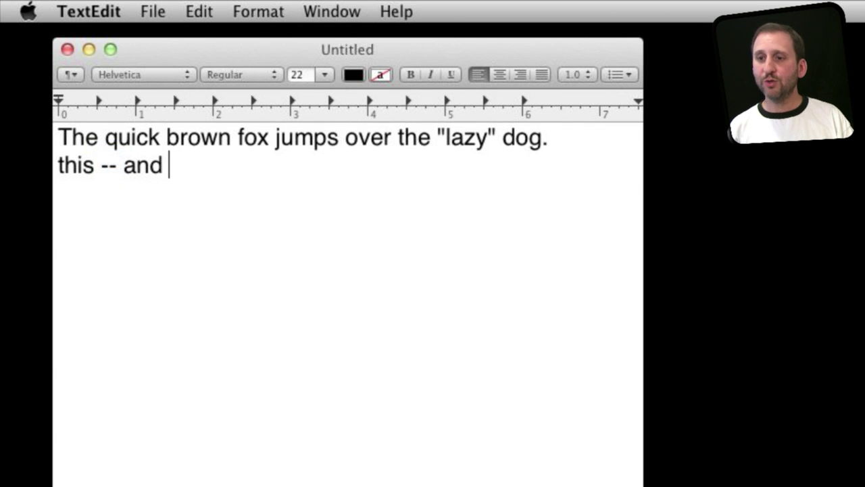
{"action": "left_click", "coordinate": [200, 12]}
Select all text and Replace in Selection, curling the quotes and making an em dash
{"action": "mouse_move", "coordinate": [322, 341]}
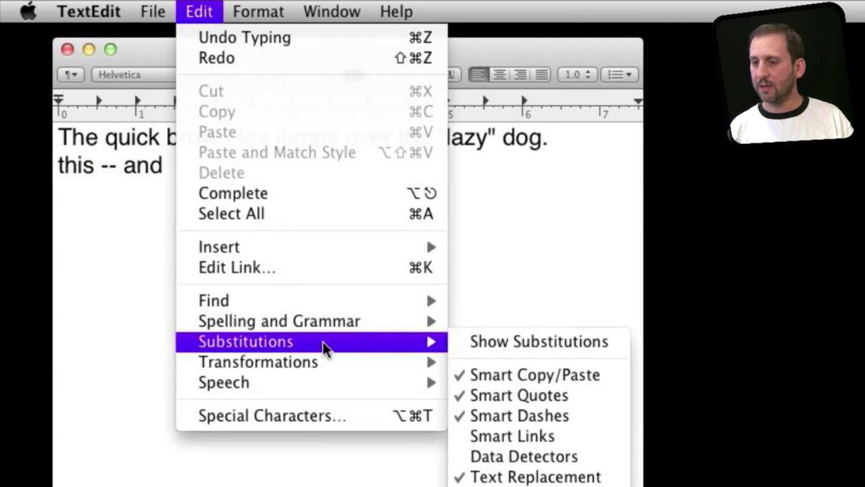
{"action": "left_click", "coordinate": [529, 344]}
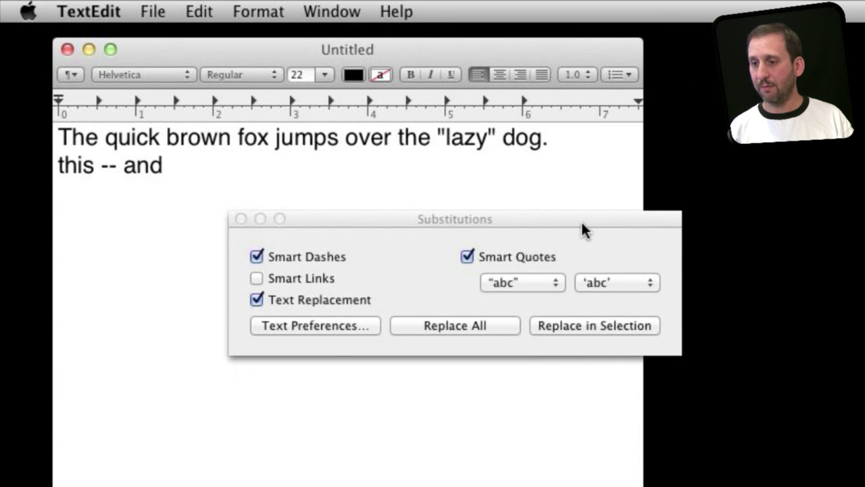
{"action": "left_click_drag", "start_coordinate": [580, 221], "coordinate": [519, 235]}
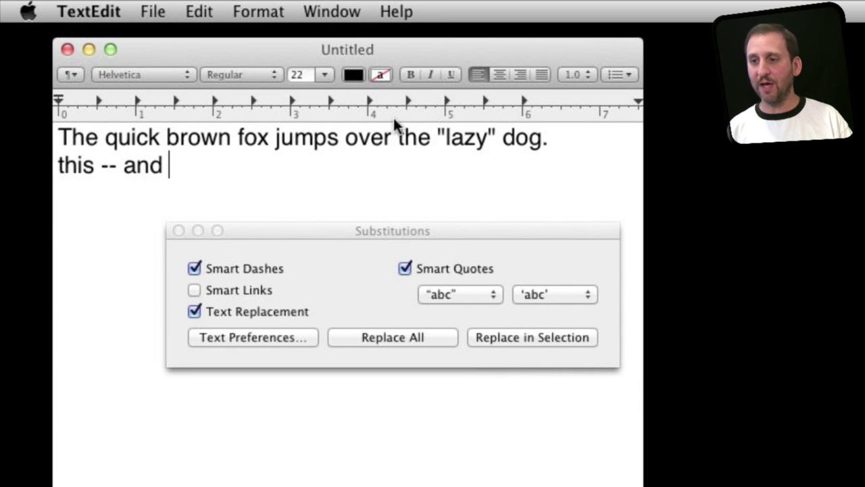
{"action": "key", "text": "super+a"}
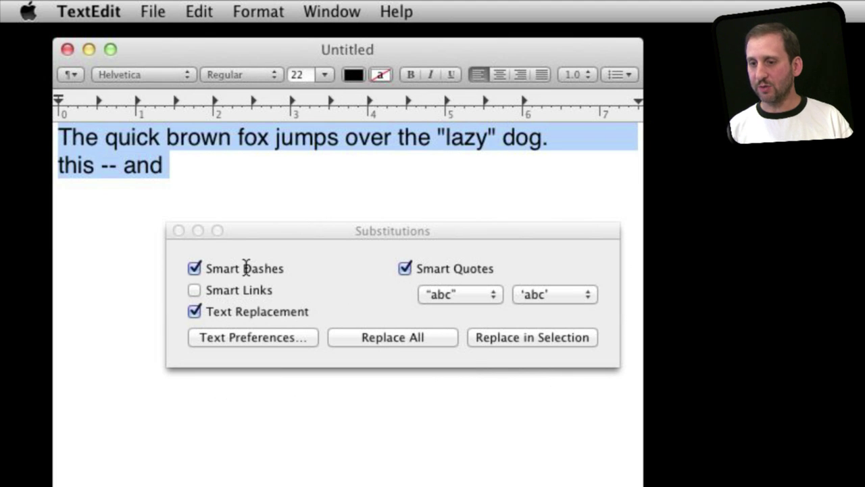
{"action": "left_click", "coordinate": [519, 342]}
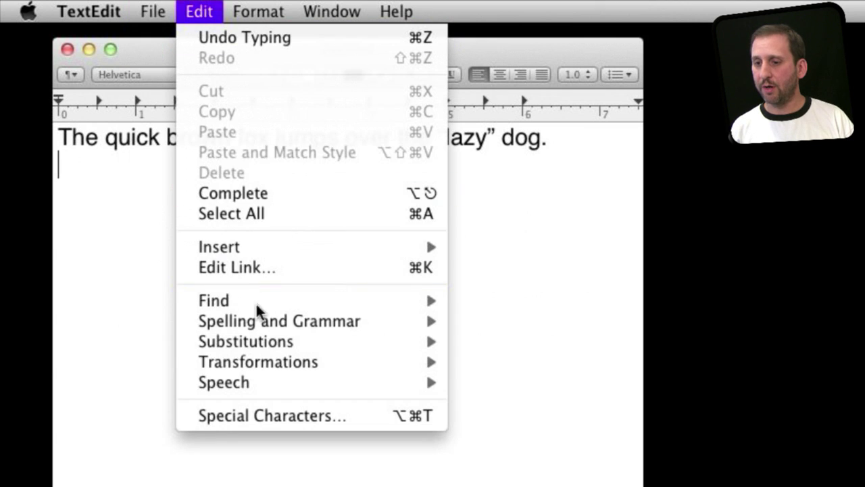
{"action": "mouse_move", "coordinate": [274, 338]}
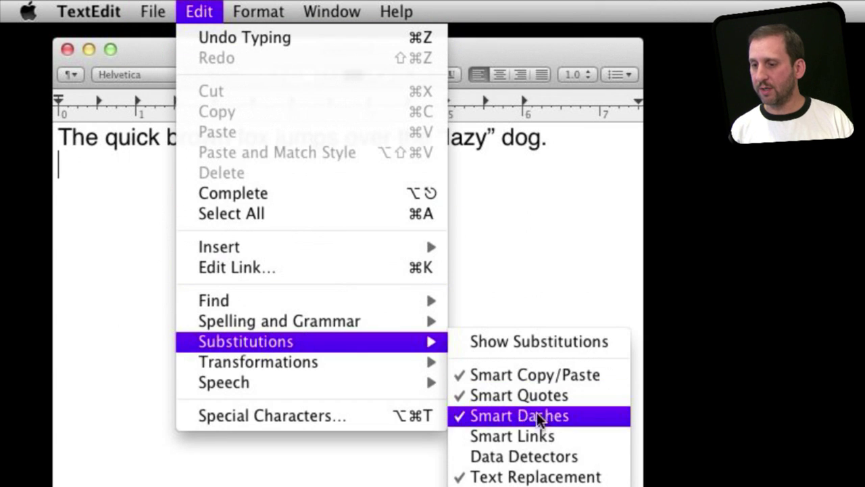
{"action": "left_click", "coordinate": [537, 435]}
{"action": "type", "text": "htt"}
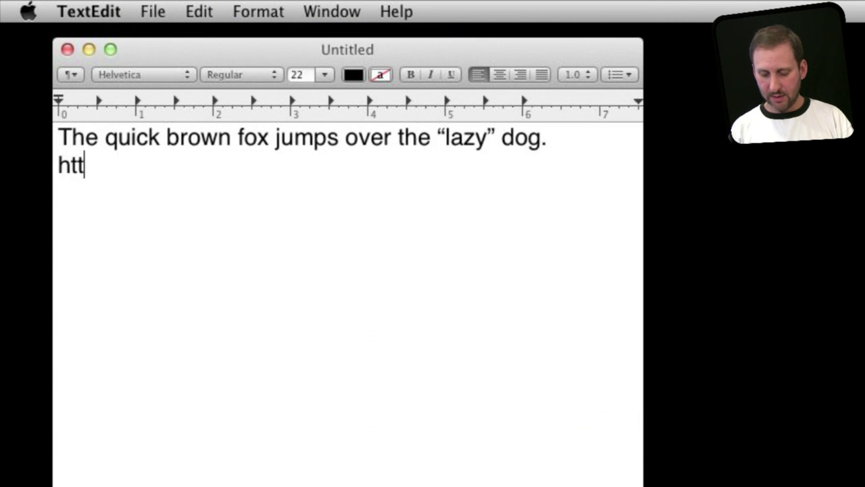
{"action": "type", "text": "p://"}
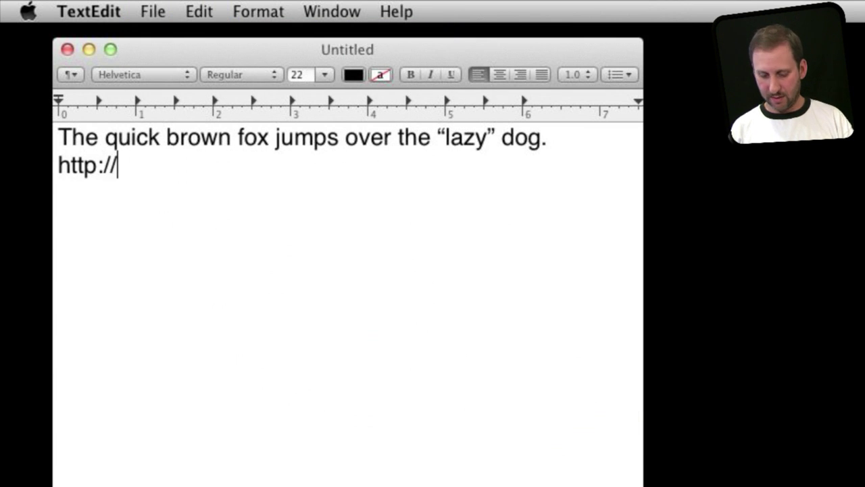
{"action": "type", "text": "macmost.com"}
{"action": "key", "text": "Return"}
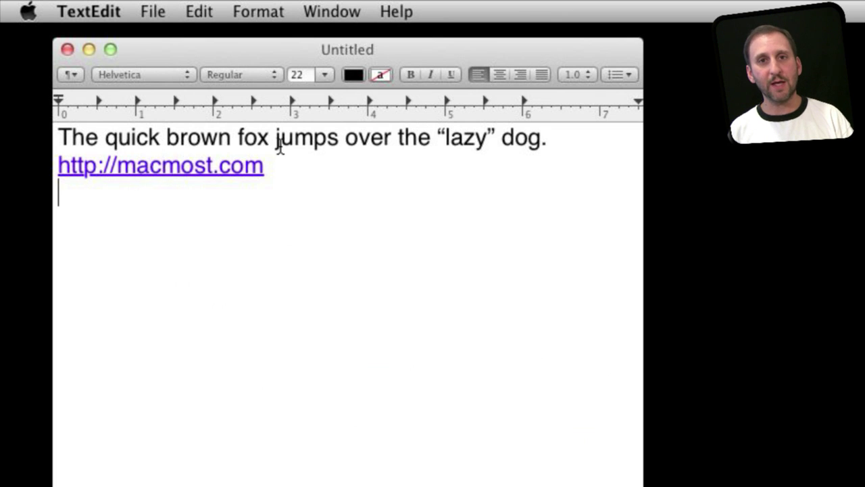
Delete the macmost.com link line and the blank line
{"action": "key", "text": "BackSpace"}
{"action": "key", "text": "BackSpace"}
{"action": "key", "text": "BackSpace"}
{"action": "key", "text": "BackSpace"}
{"action": "key", "text": "BackSpace"}
{"action": "key", "text": "BackSpace"}
{"action": "key", "text": "BackSpace"}
{"action": "key", "text": "BackSpace"}
{"action": "key", "text": "BackSpace"}
{"action": "key", "text": "BackSpace"}
{"action": "key", "text": "BackSpace"}
{"action": "key", "text": "BackSpace"}
{"action": "key", "text": "BackSpace"}
{"action": "key", "text": "BackSpace"}
{"action": "key", "text": "BackSpace"}
{"action": "key", "text": "BackSpace"}
{"action": "key", "text": "BackSpace"}
{"action": "key", "text": "BackSpace"}
{"action": "key", "text": "BackSpace"}
{"action": "key", "text": "BackSpace"}
{"action": "left_click", "coordinate": [199, 12]}
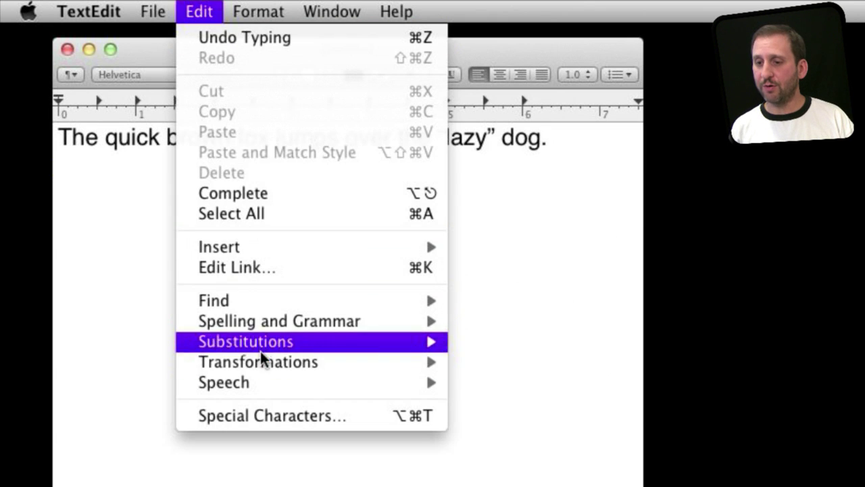
{"action": "mouse_move", "coordinate": [262, 345]}
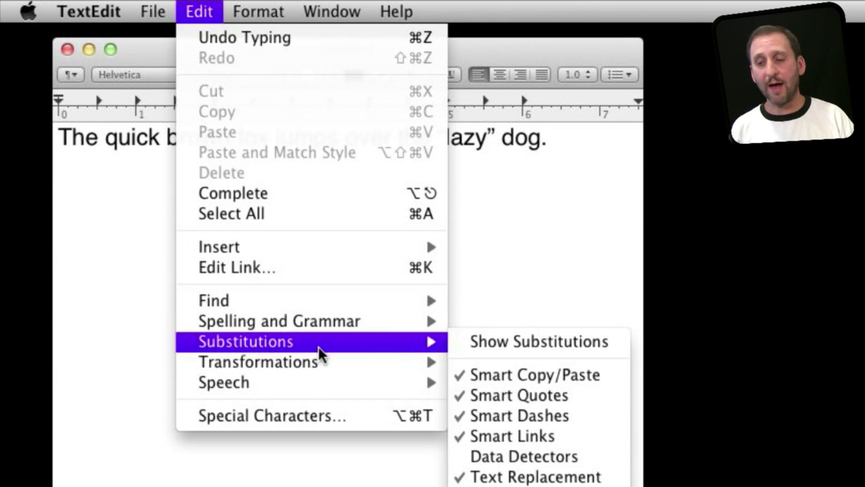
{"action": "left_click", "coordinate": [577, 188]}
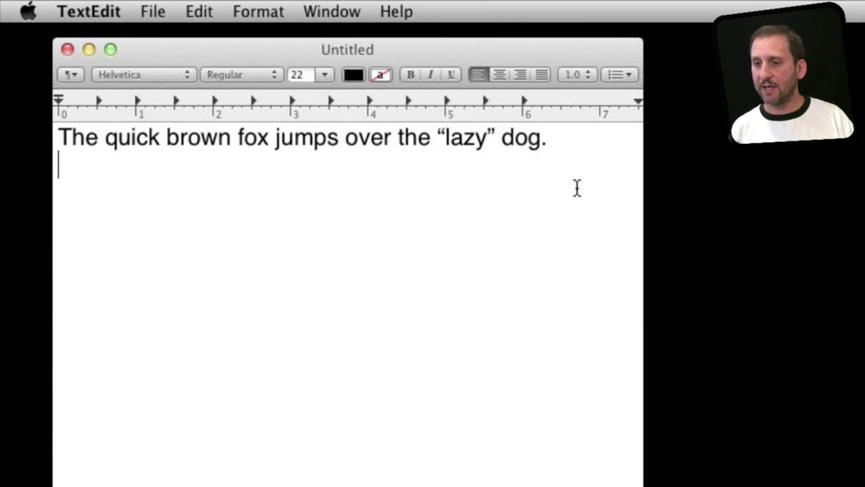
Try pasting 'jumps' in front of 'quick', then undo the paste
{"action": "double_click", "coordinate": [295, 140]}
{"action": "key", "text": "super+c"}
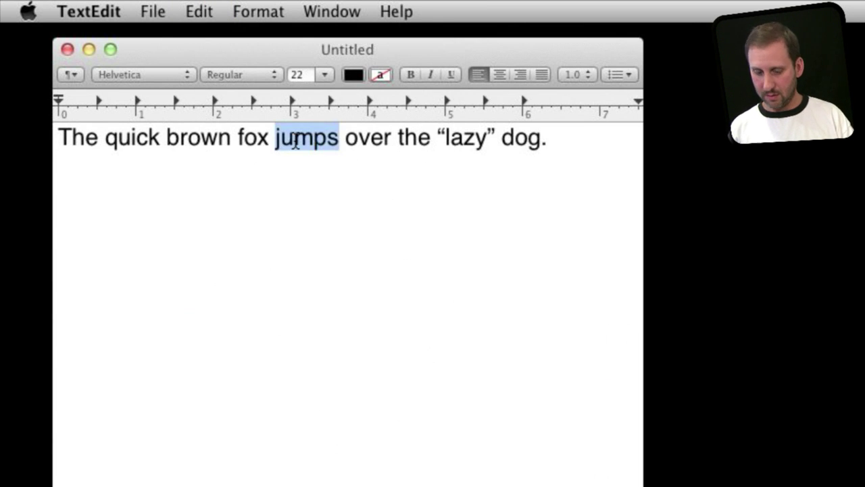
{"action": "left_click", "coordinate": [105, 139]}
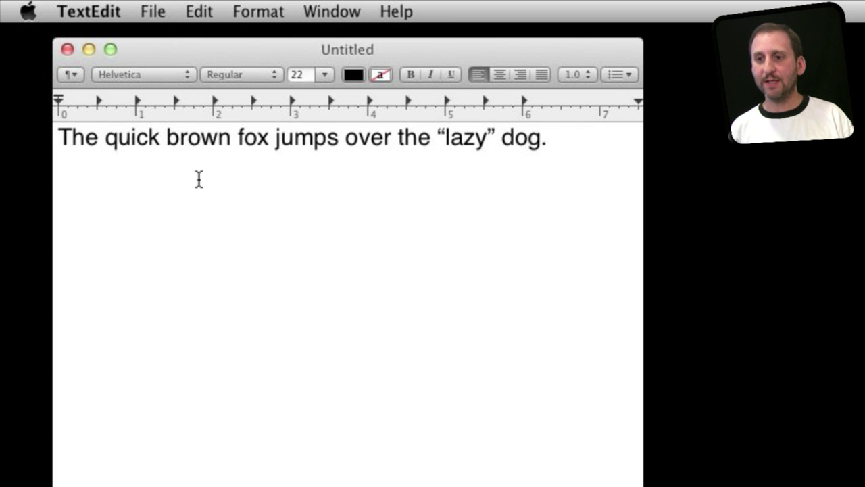
{"action": "key", "text": "super+v"}
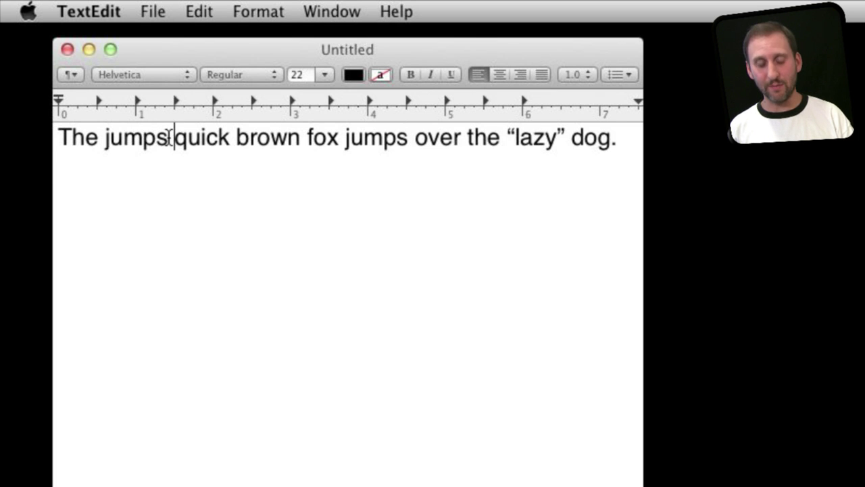
{"action": "key", "text": "super+z"}
Turn off Smart Copy/Paste and paste the copied word before 'quick' again
{"action": "left_click", "coordinate": [203, 13]}
{"action": "mouse_move", "coordinate": [265, 341]}
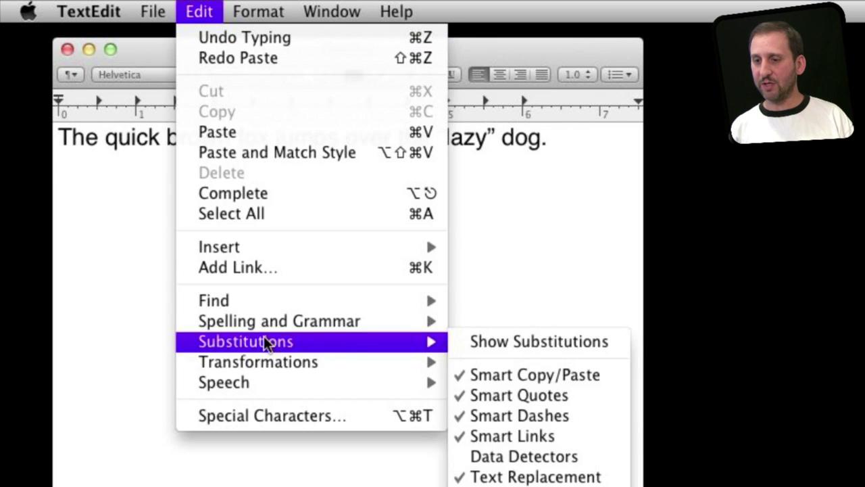
{"action": "left_click", "coordinate": [475, 381]}
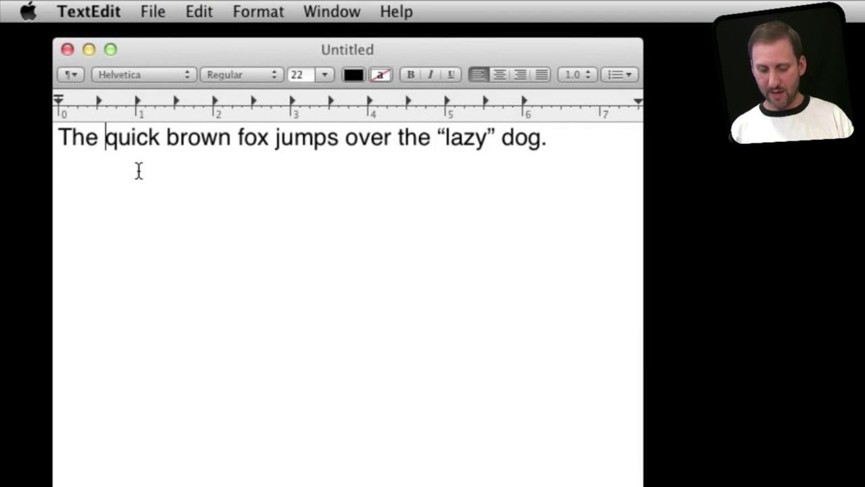
{"action": "key", "text": "super+v"}
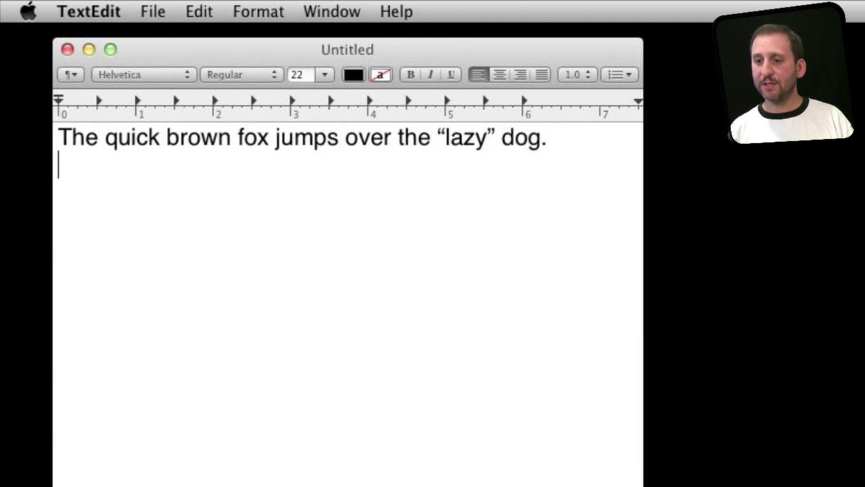
Turn on Data Detectors in Edit > Substitutions
{"action": "left_click", "coordinate": [199, 11]}
{"action": "mouse_move", "coordinate": [278, 341]}
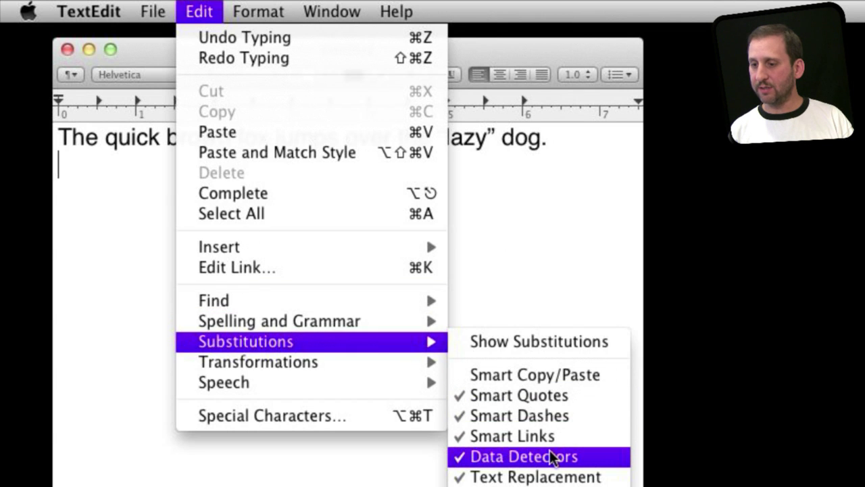
{"action": "left_click", "coordinate": [110, 264]}
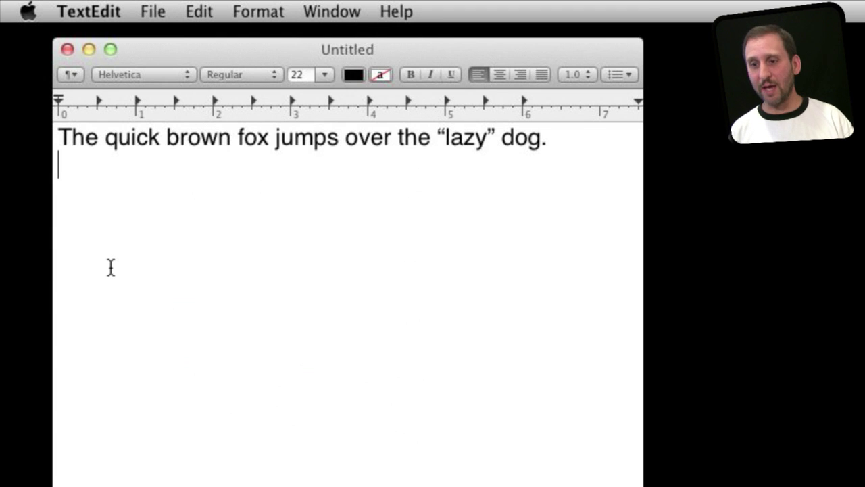
Add a 'Monday at 10:00' line, then view and dismiss its detected-date actions menu
{"action": "key", "text": "Return"}
{"action": "type", "text": "Monday "}
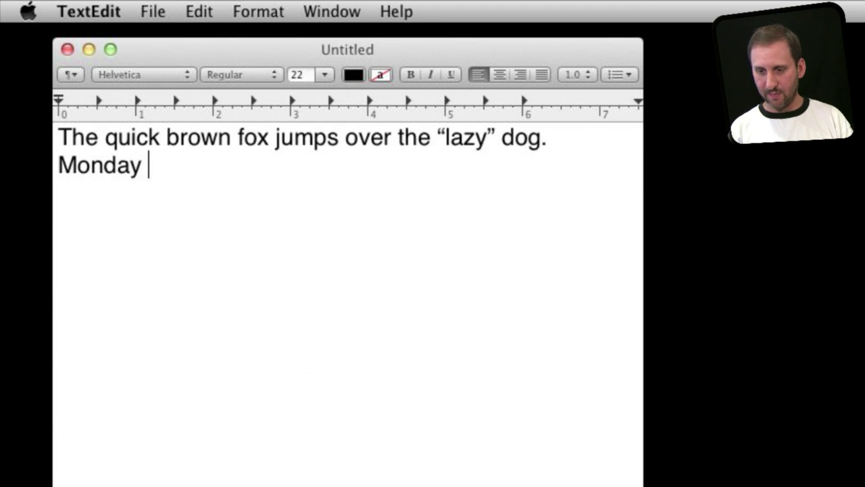
{"action": "type", "text": "at 10:00"}
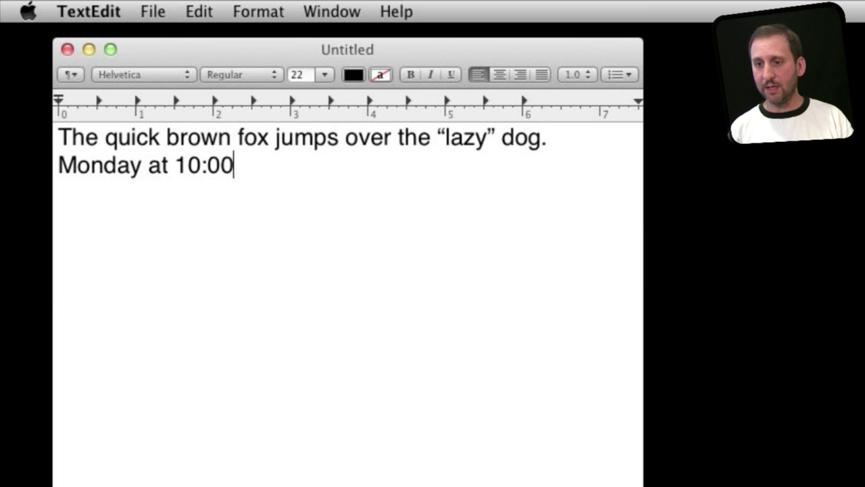
{"action": "key", "text": "Return"}
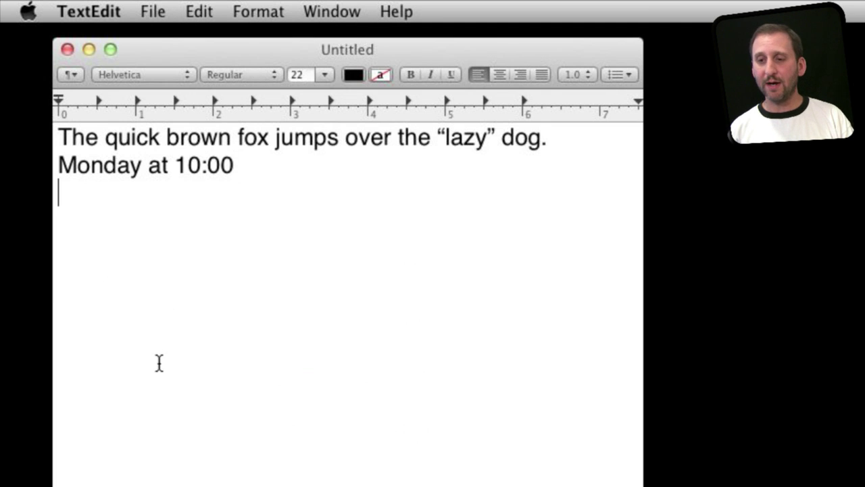
{"action": "mouse_move", "coordinate": [111, 170]}
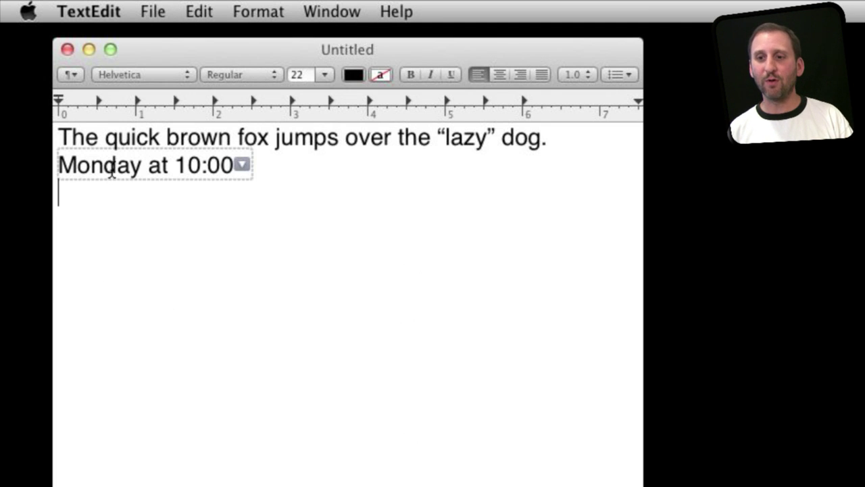
{"action": "left_click", "coordinate": [242, 164]}
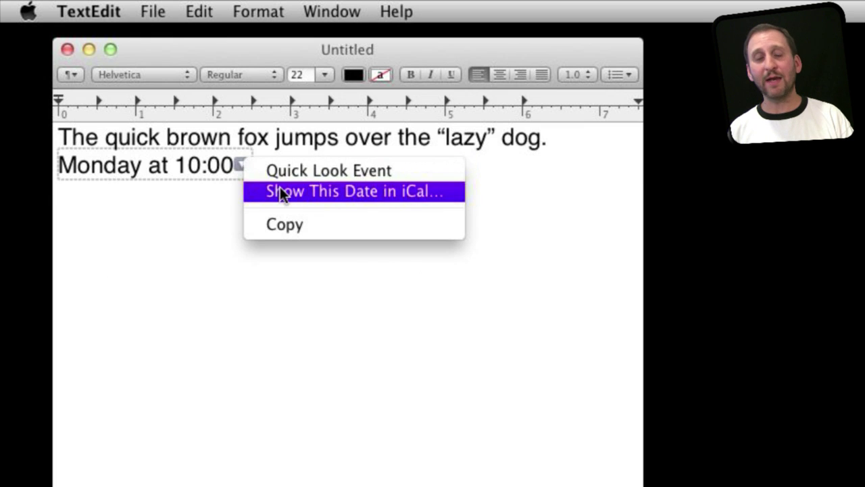
{"action": "left_click", "coordinate": [165, 236]}
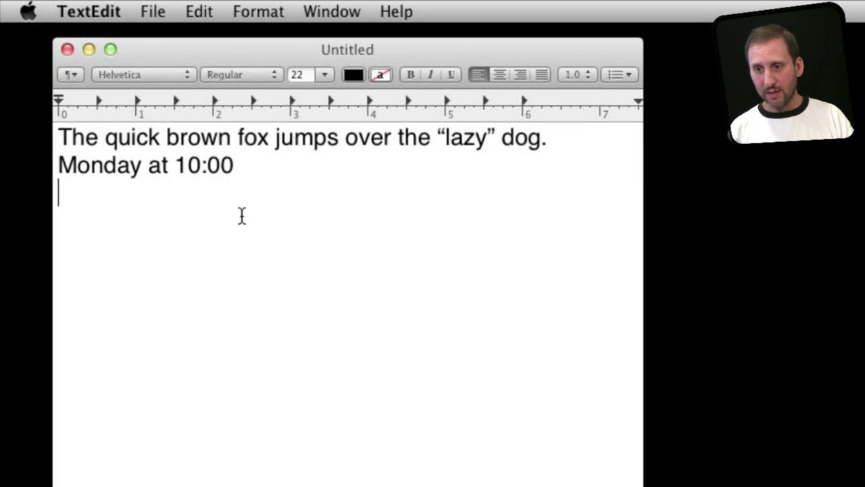
Type a sample street address on a new line, then view and dismiss its detected-address actions menu
{"action": "type", "text": "123 St"}
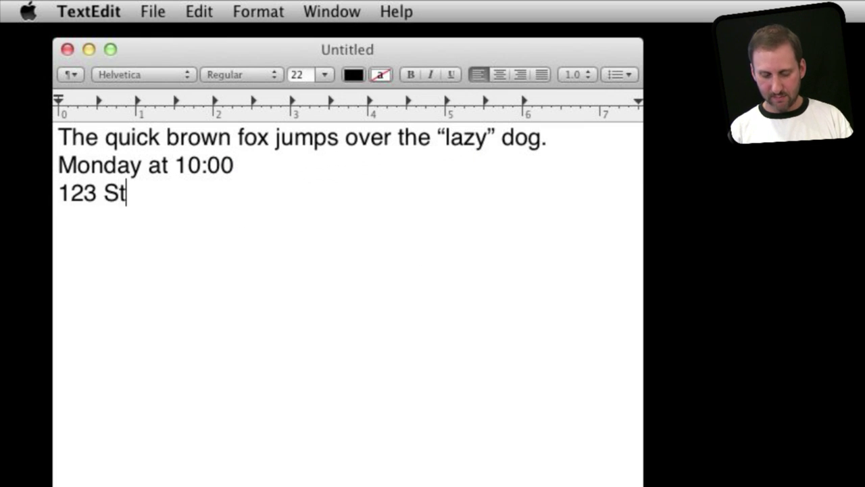
{"action": "type", "text": "reet Road,"}
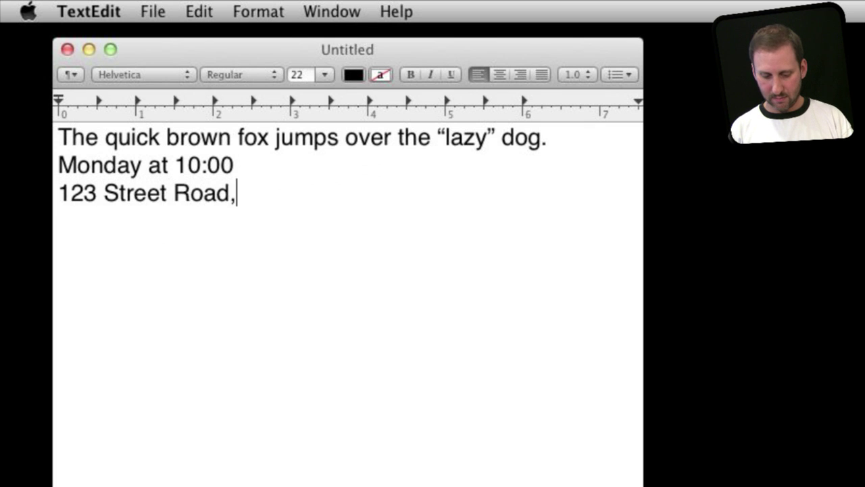
{"action": "type", "text": " Denver, CO "}
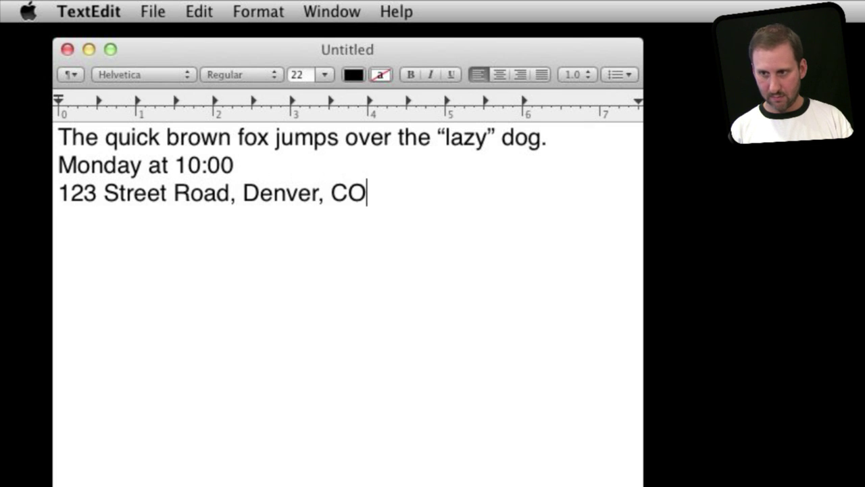
{"action": "type", "text": "80201"}
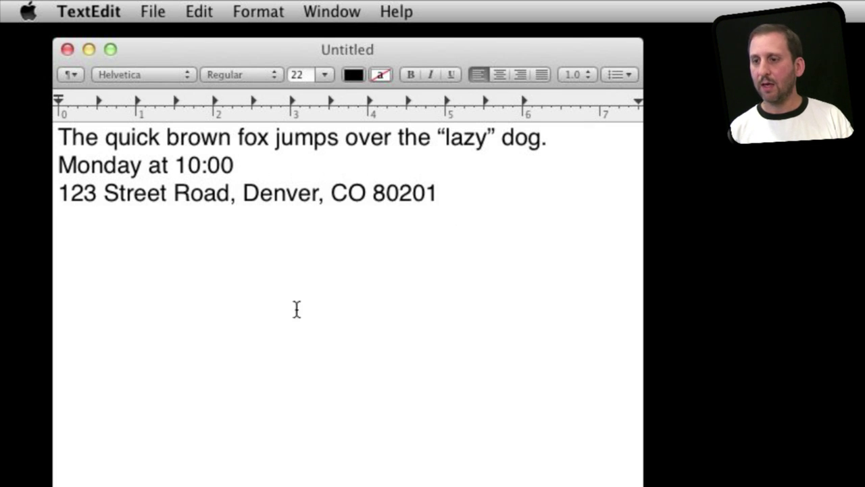
{"action": "key", "text": "Return"}
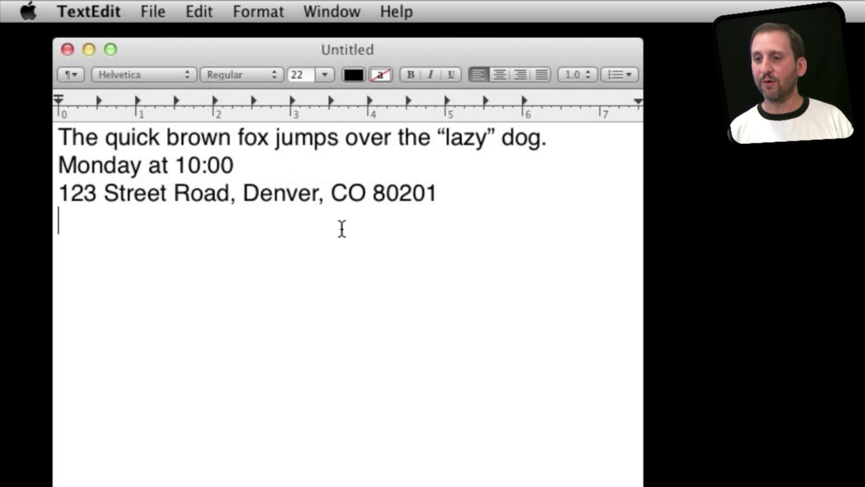
{"action": "mouse_move", "coordinate": [354, 194]}
{"action": "left_click", "coordinate": [449, 192]}
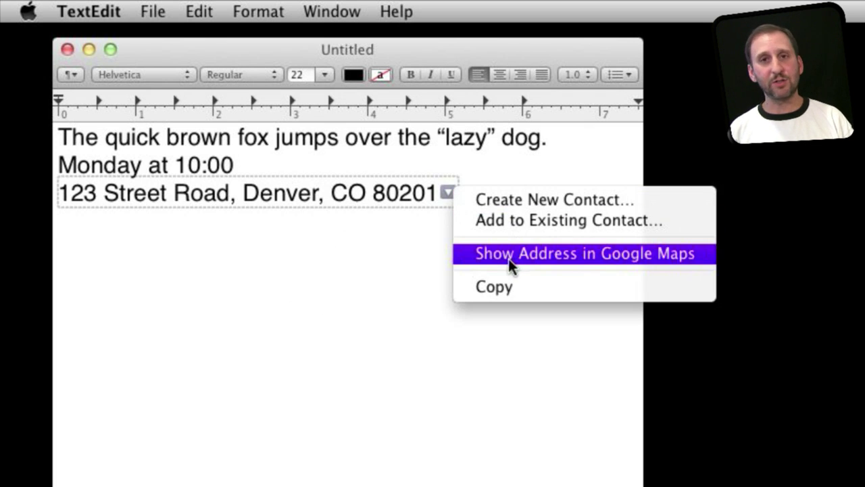
{"action": "left_click", "coordinate": [354, 279]}
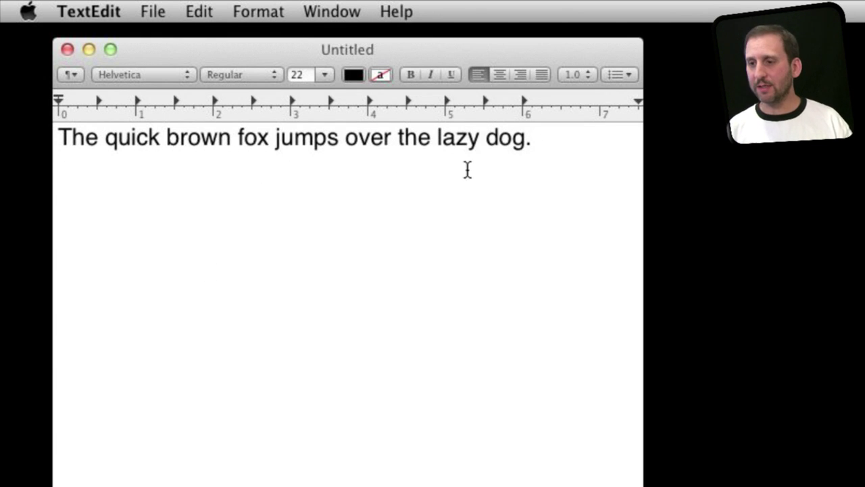
Wrap 'lazy' in straight quotes, undoing each automatic curly-quote substitution
{"action": "left_click", "coordinate": [437, 138]}
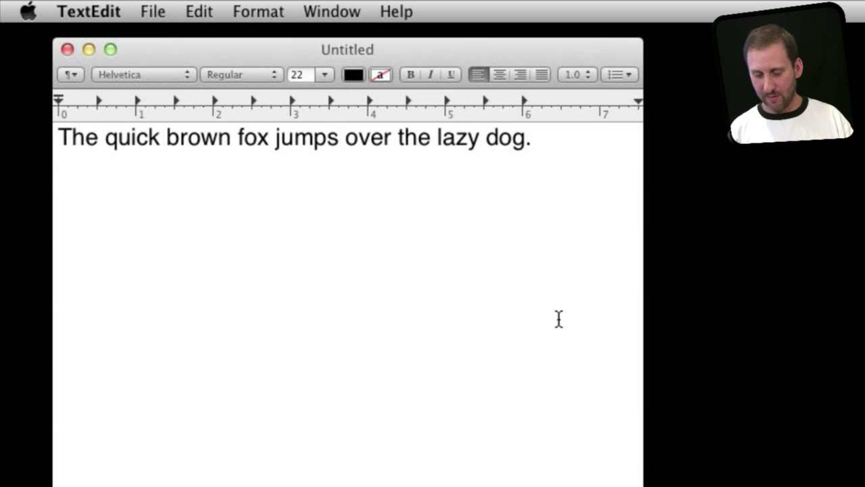
{"action": "type", "text": "“"}
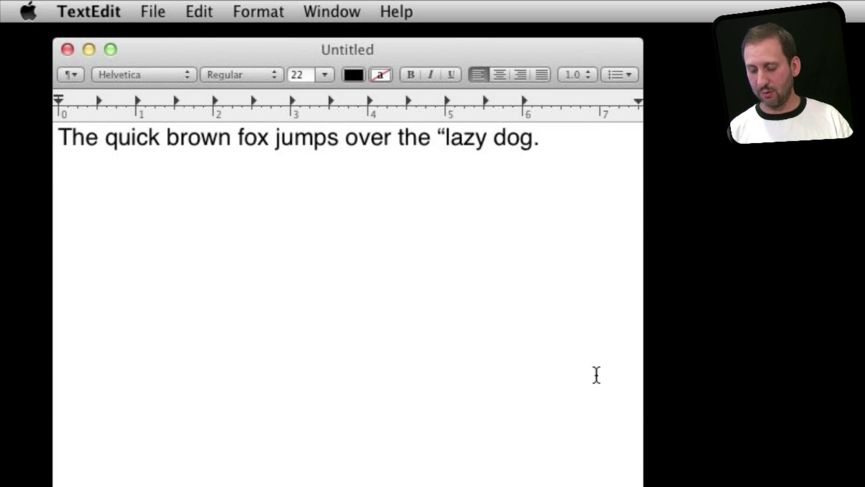
{"action": "key", "text": "BackSpace"}
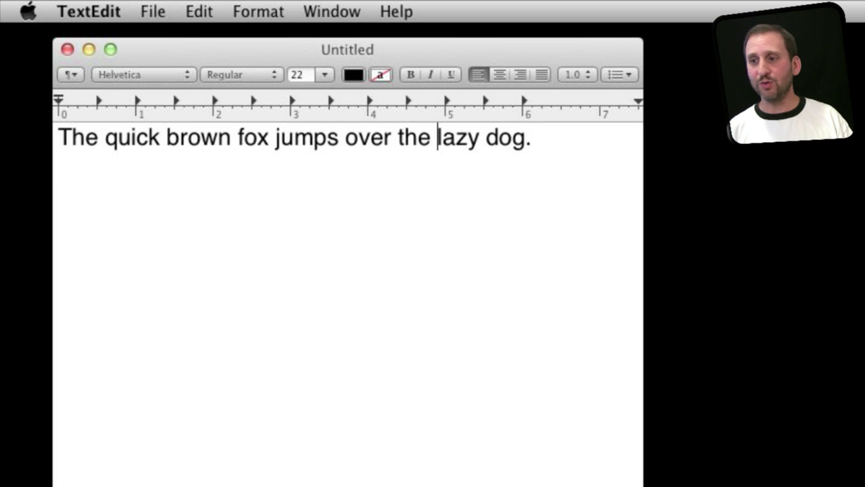
{"action": "type", "text": "\""}
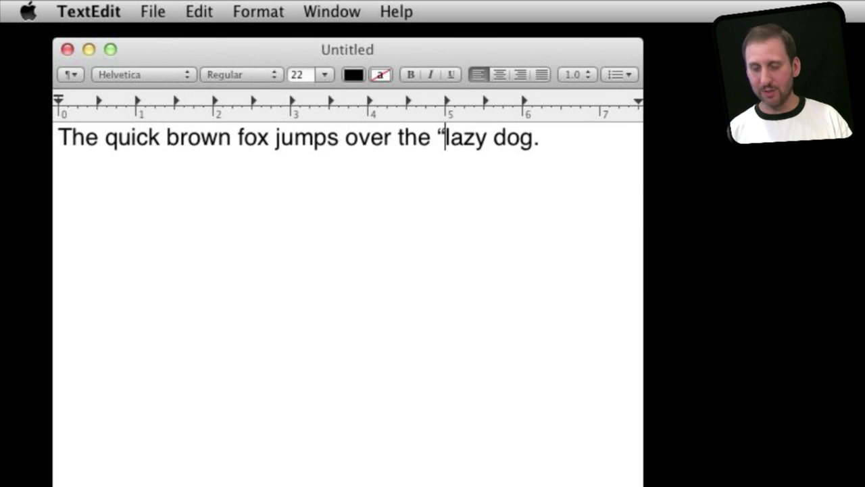
{"action": "key", "text": "super+z"}
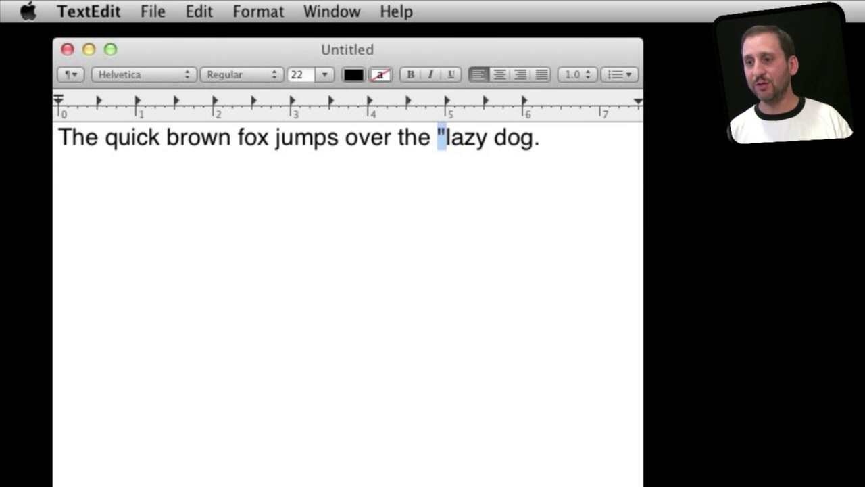
{"action": "left_click", "coordinate": [488, 139]}
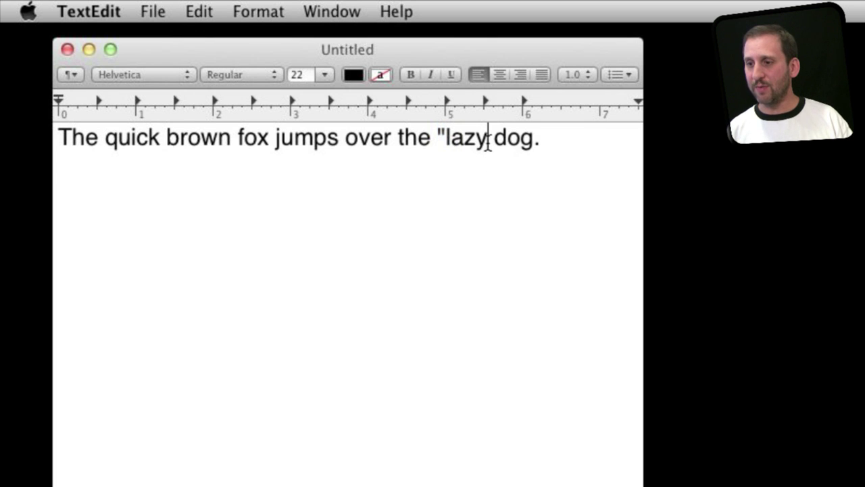
{"action": "type", "text": "\""}
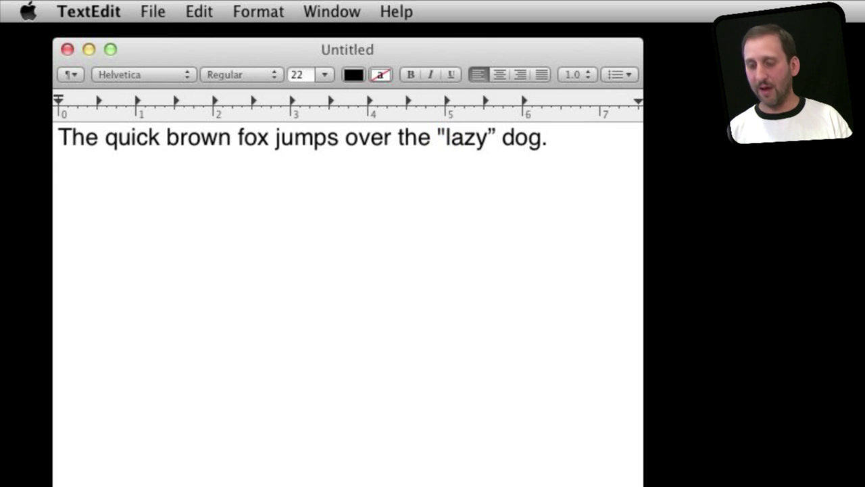
{"action": "key", "text": "super+z"}
Add a second line 'this --', keeping two plain hyphens instead of an em dash
{"action": "left_click", "coordinate": [572, 150]}
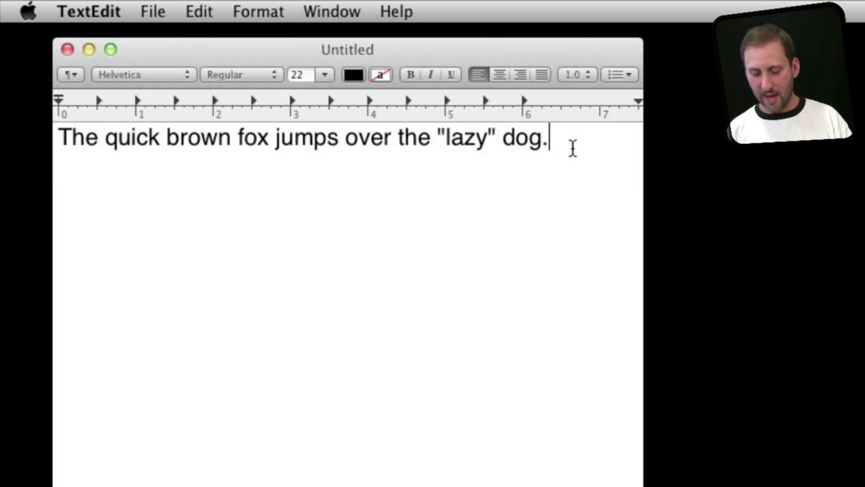
{"action": "key", "text": "Return"}
{"action": "type", "text": "this --"}
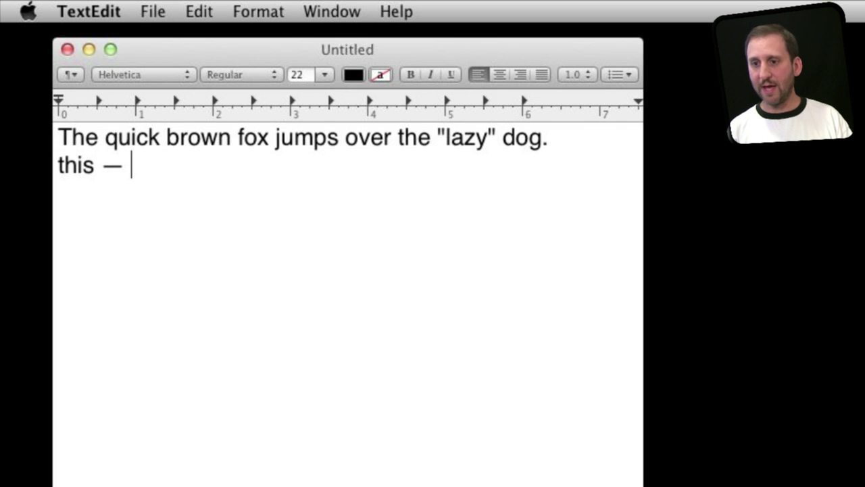
{"action": "key", "text": "super+z"}
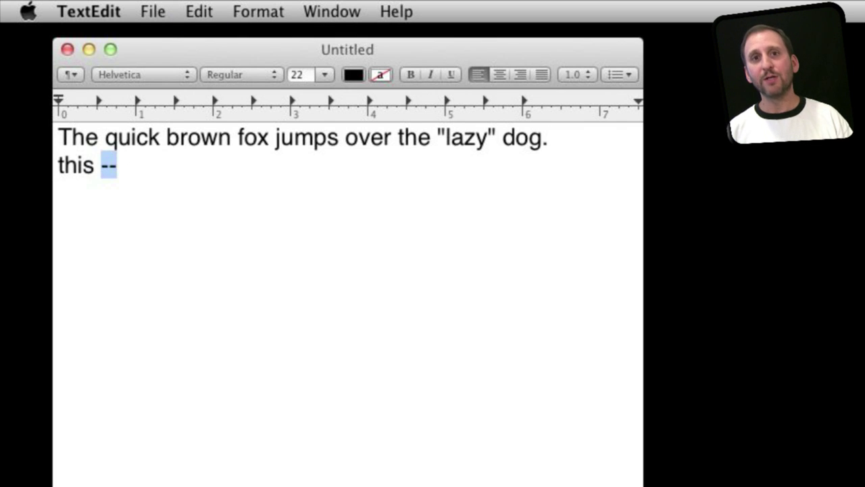